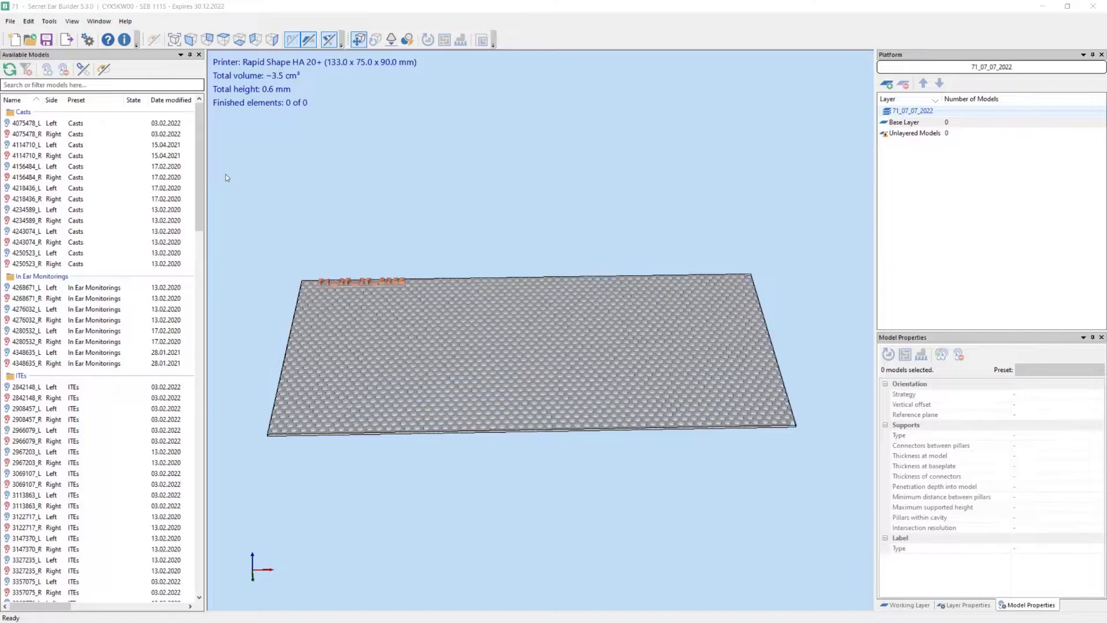
- Create a new platform named 72_07_07_2022 for the Rapid Shape HA 20+ printer
left_click(11, 21)
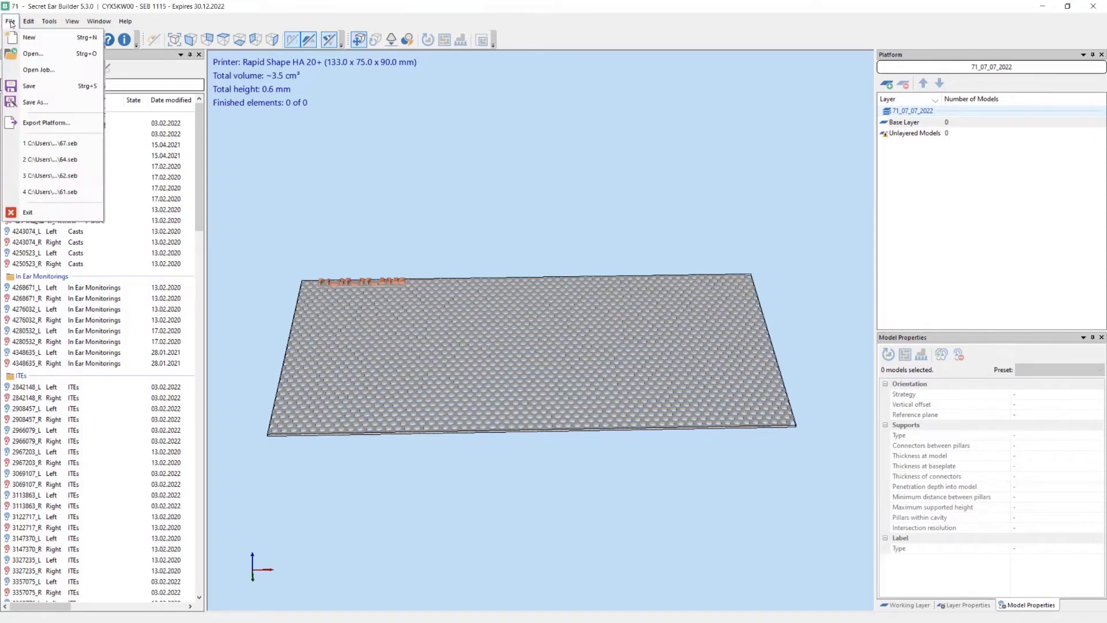
left_click(26, 31)
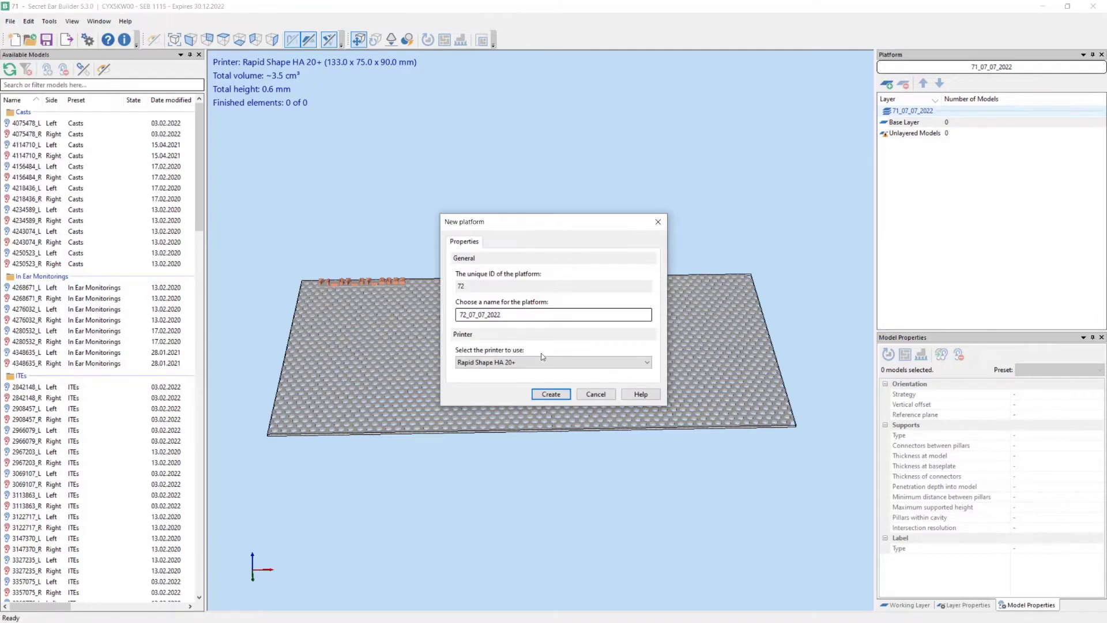
left_click(539, 362)
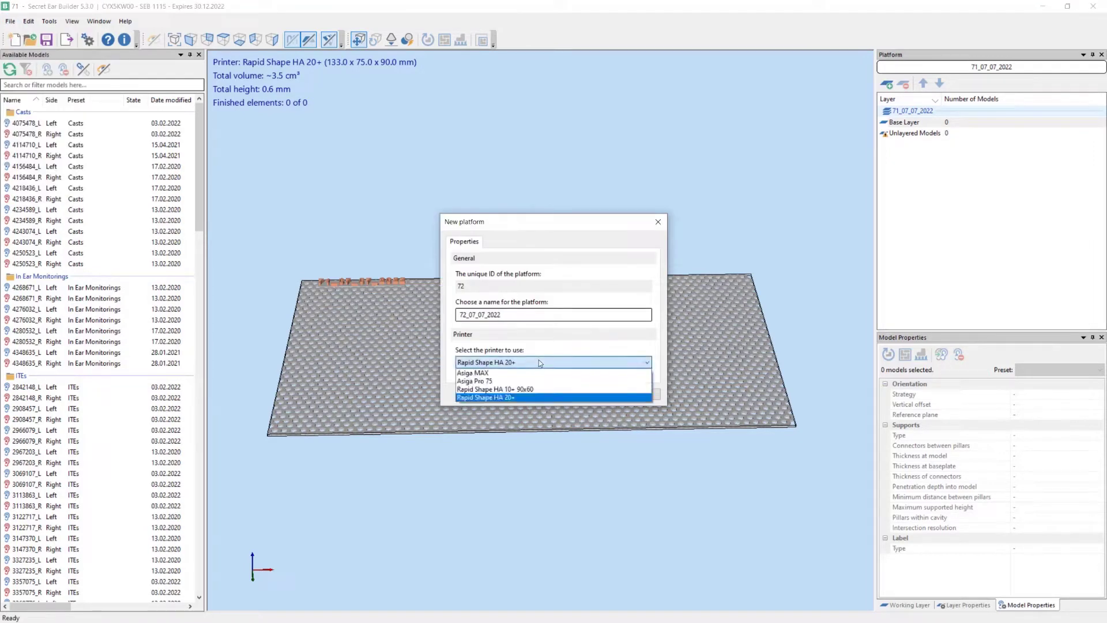
left_click(484, 398)
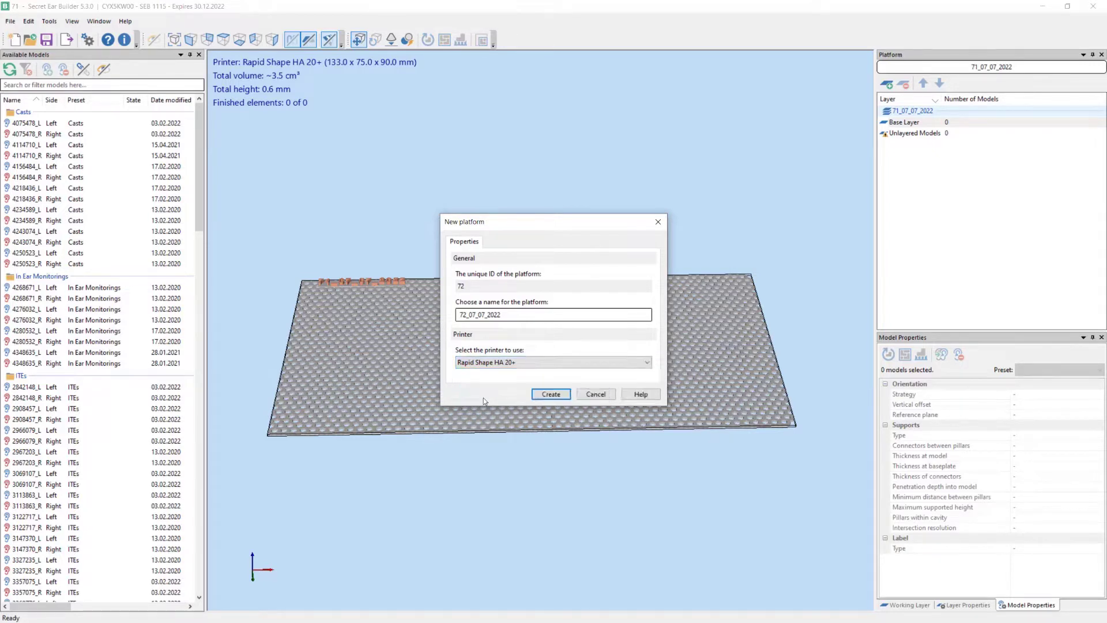
left_click(557, 398)
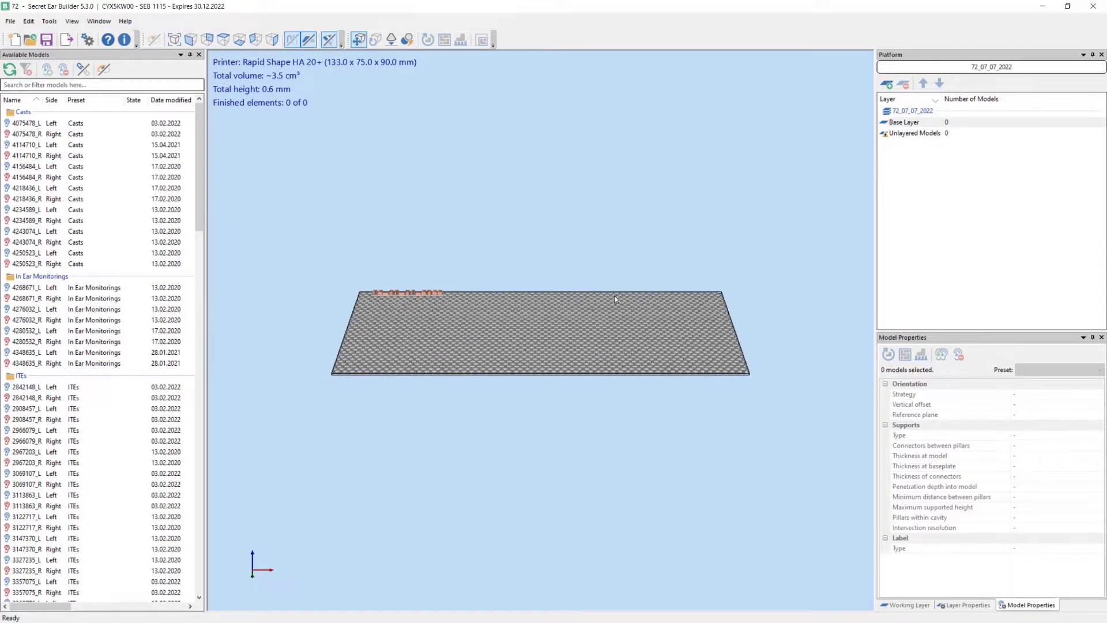
- Add two layers, Layer 1 and Layer 2, above the Base Layer of the platform
left_click(887, 85)
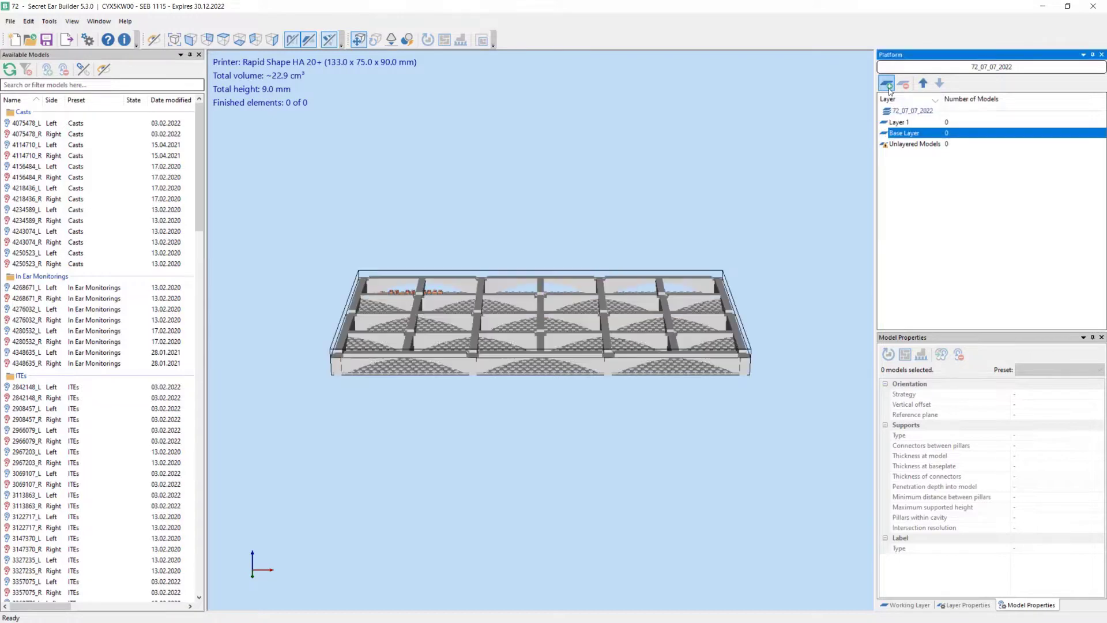
left_click(923, 85)
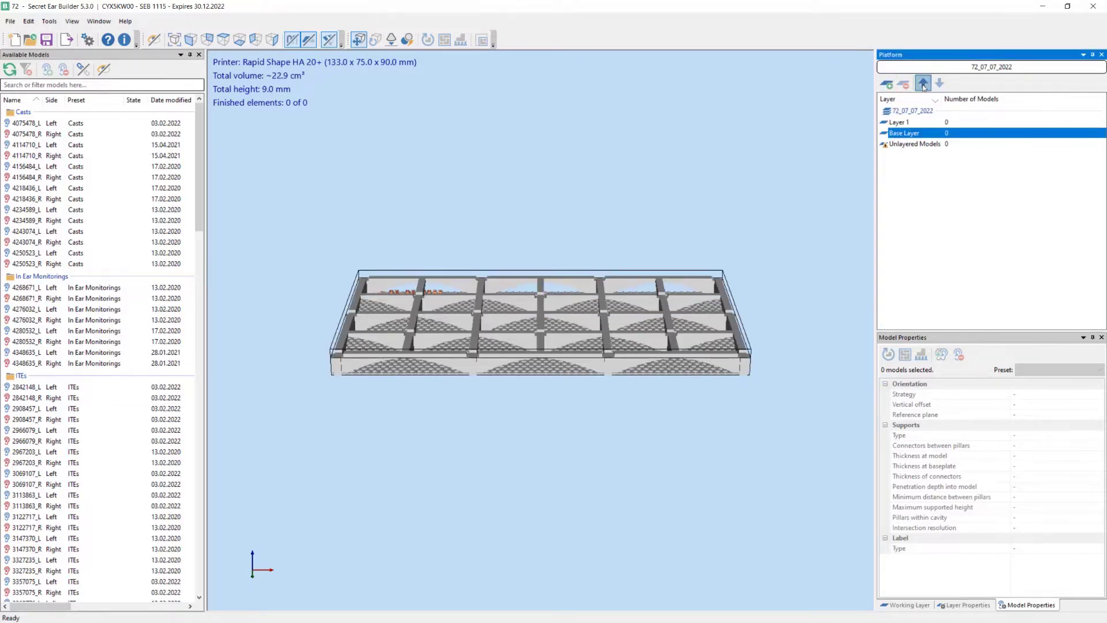
left_click(887, 85)
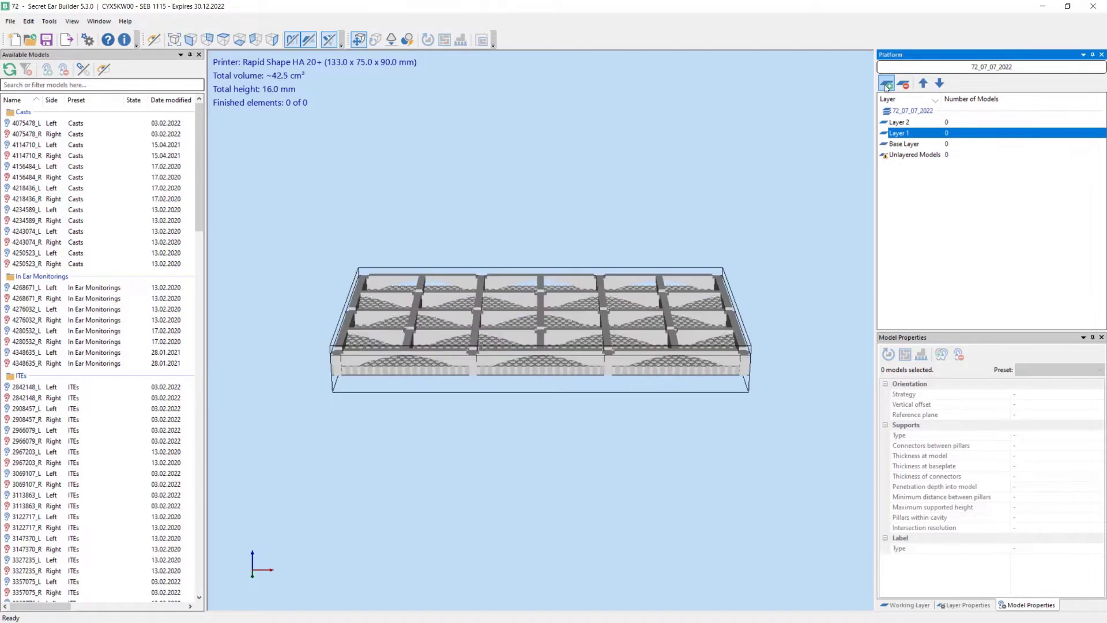
- Step through the platform's layers up to Layer 2 and make the Base Layer active again
left_click(939, 84)
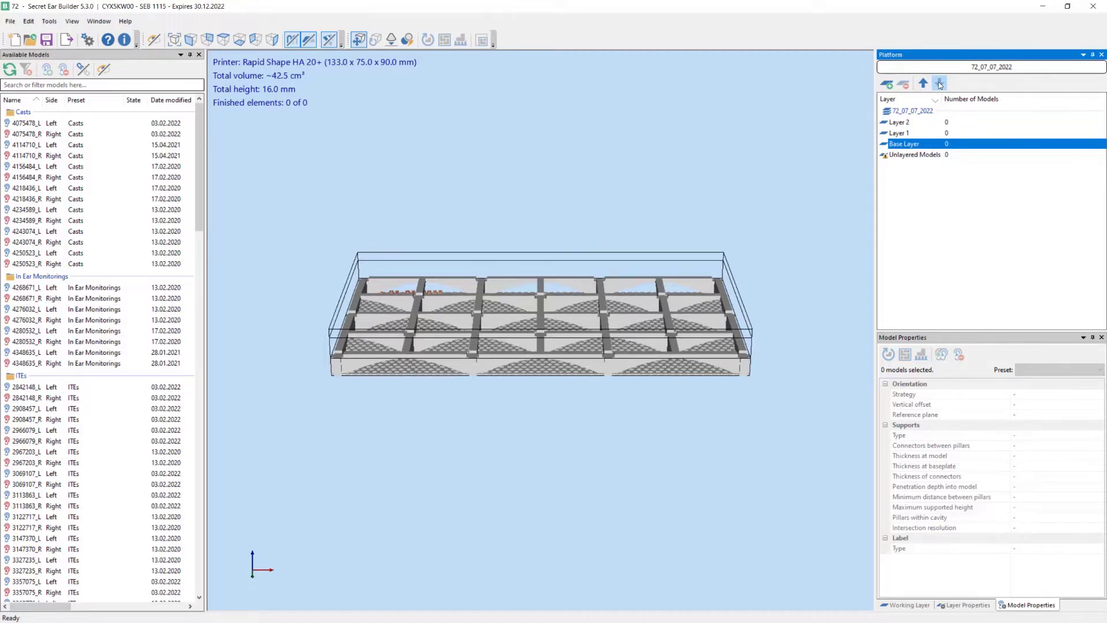
left_click(928, 85)
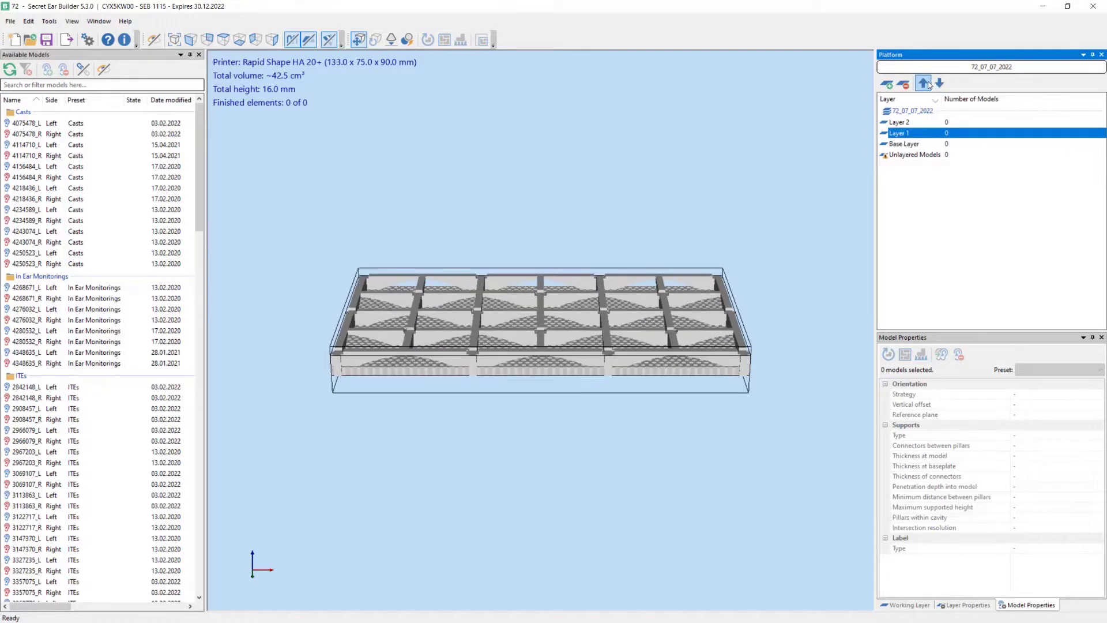
left_click(928, 85)
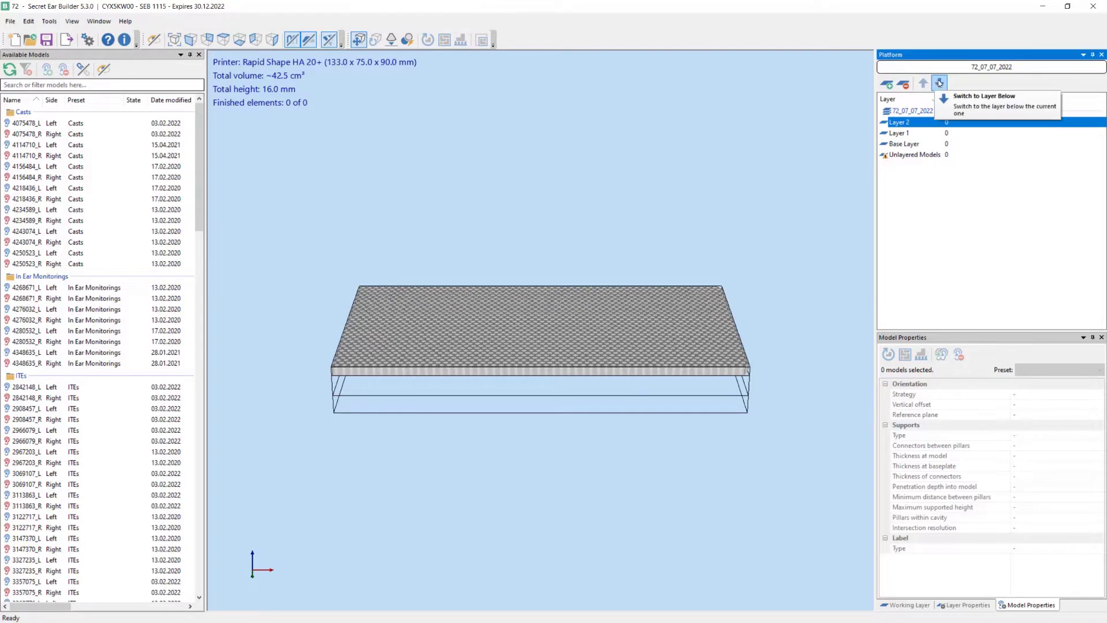
left_click(939, 84)
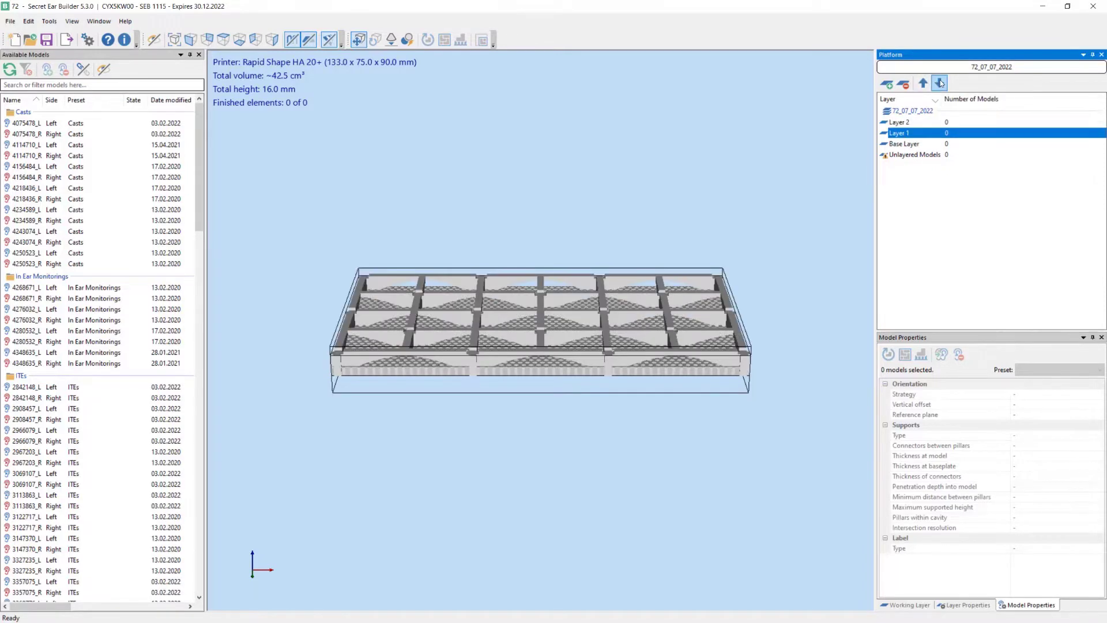
left_click(939, 83)
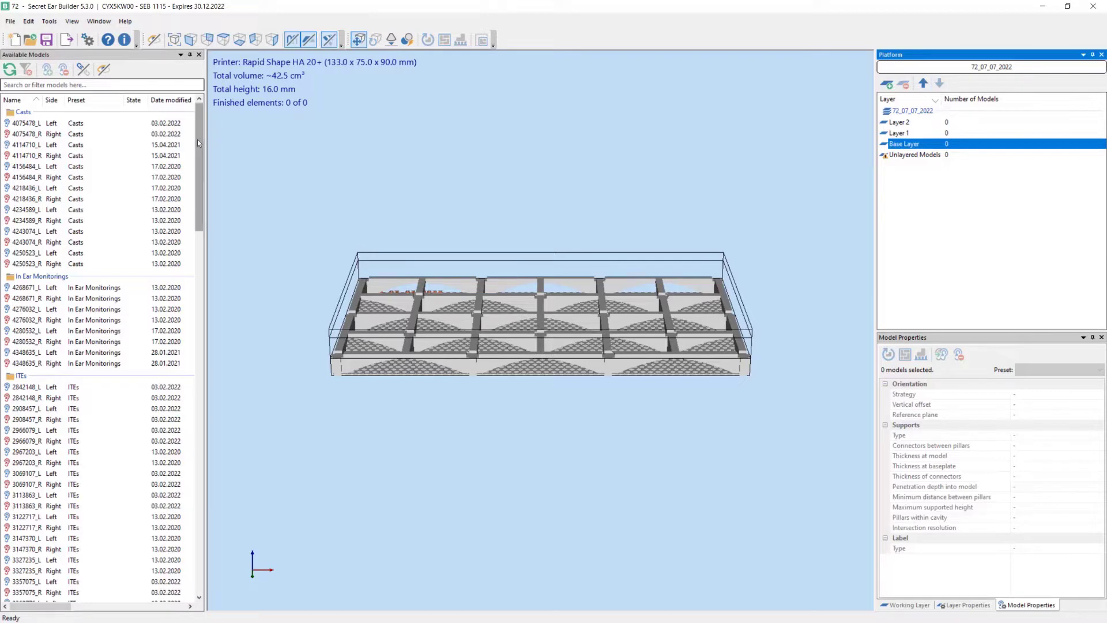
- Select all models in the RICs group, from 0108952_L to 2703798_R, and add them to the platform's Base Layer
left_click_drag(198, 140, 239, 340)
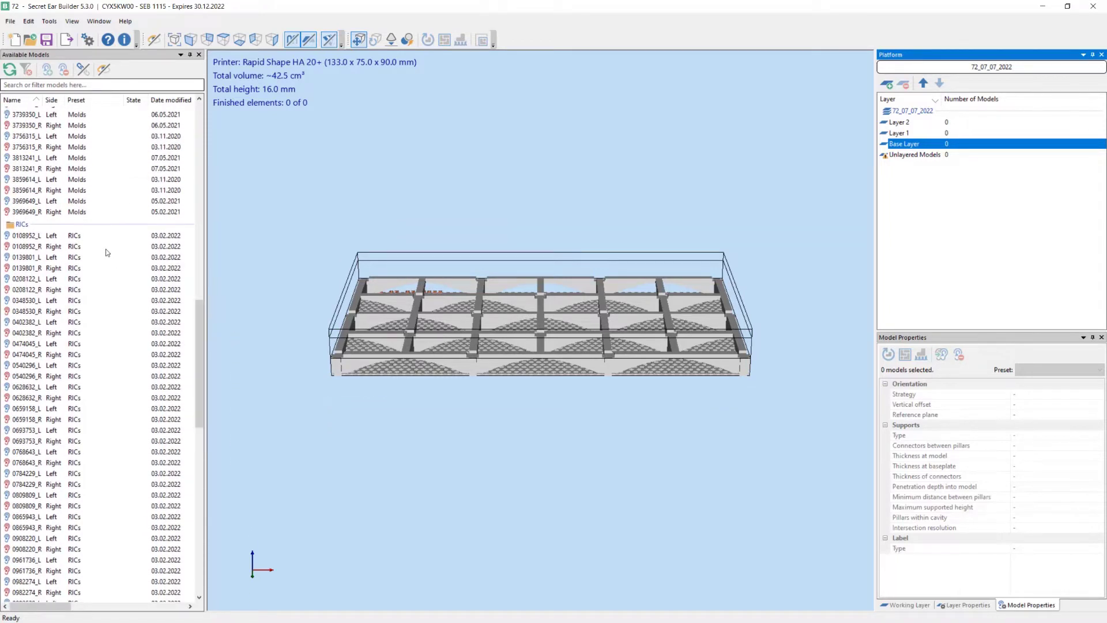
left_click(51, 240)
left_click_drag(200, 340, 214, 511)
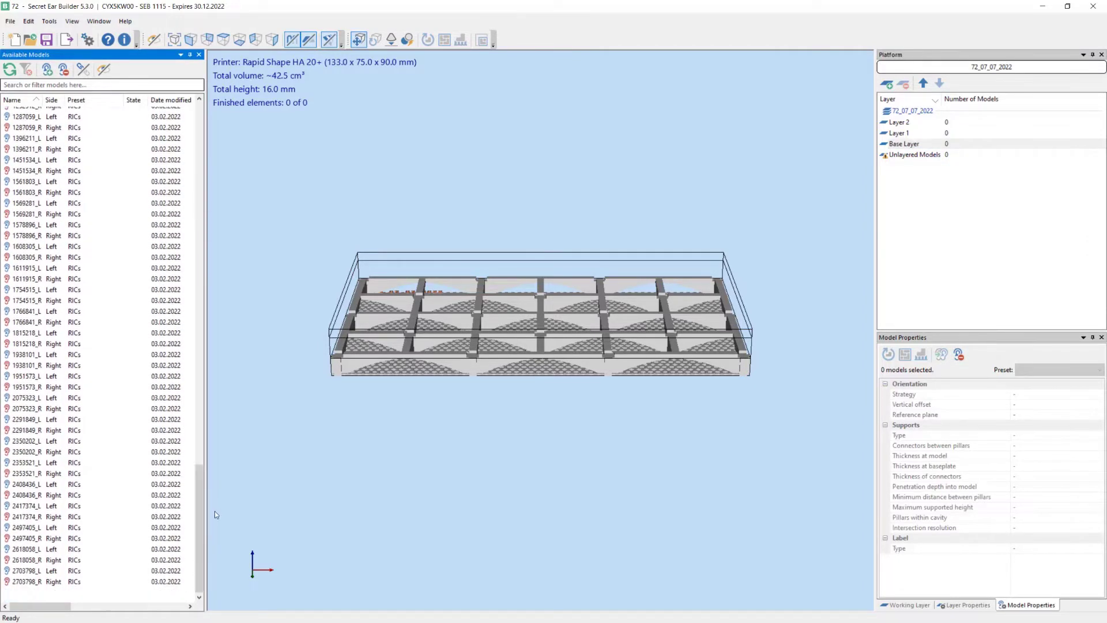
left_click(68, 584, "shift")
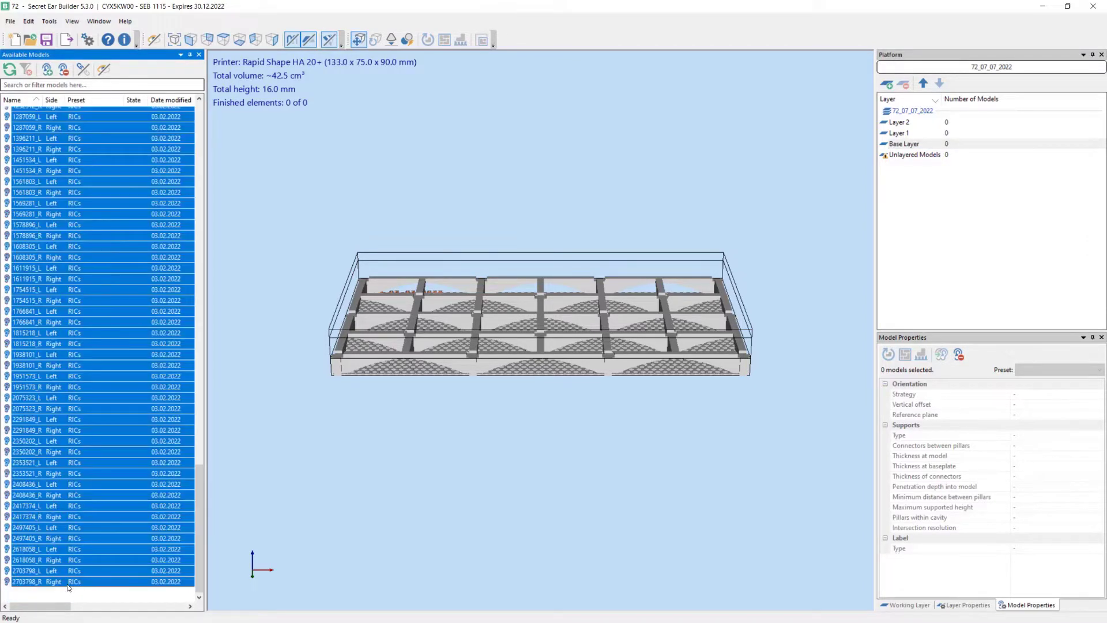
left_click(46, 70)
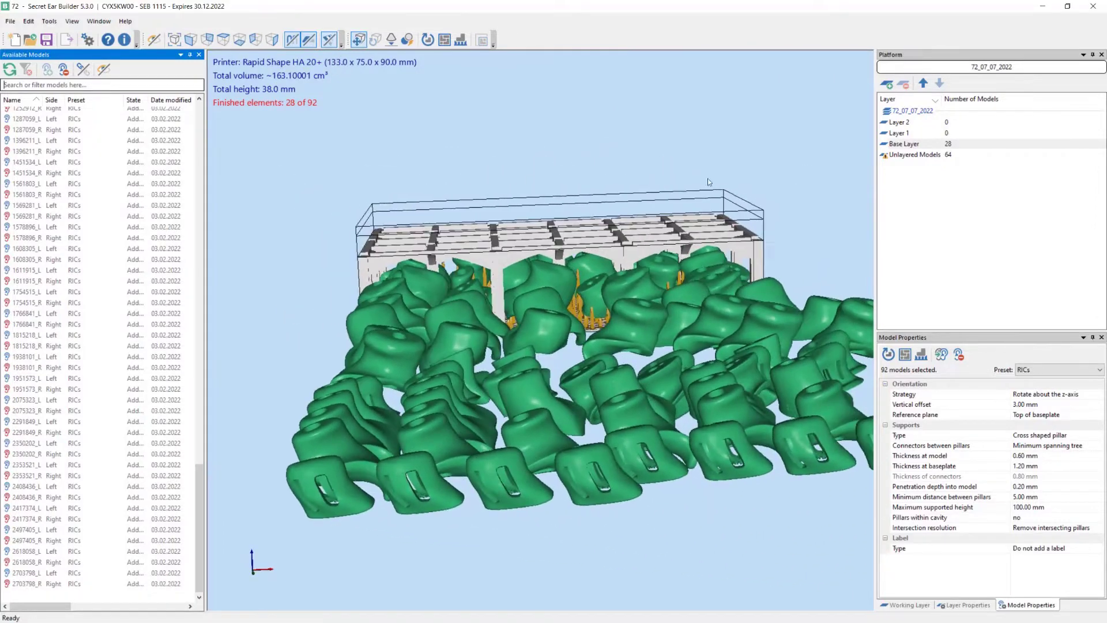
- Activate Layer 1, arrange the unlayered models on it and generate their supports
left_click(923, 85)
left_click(923, 85)
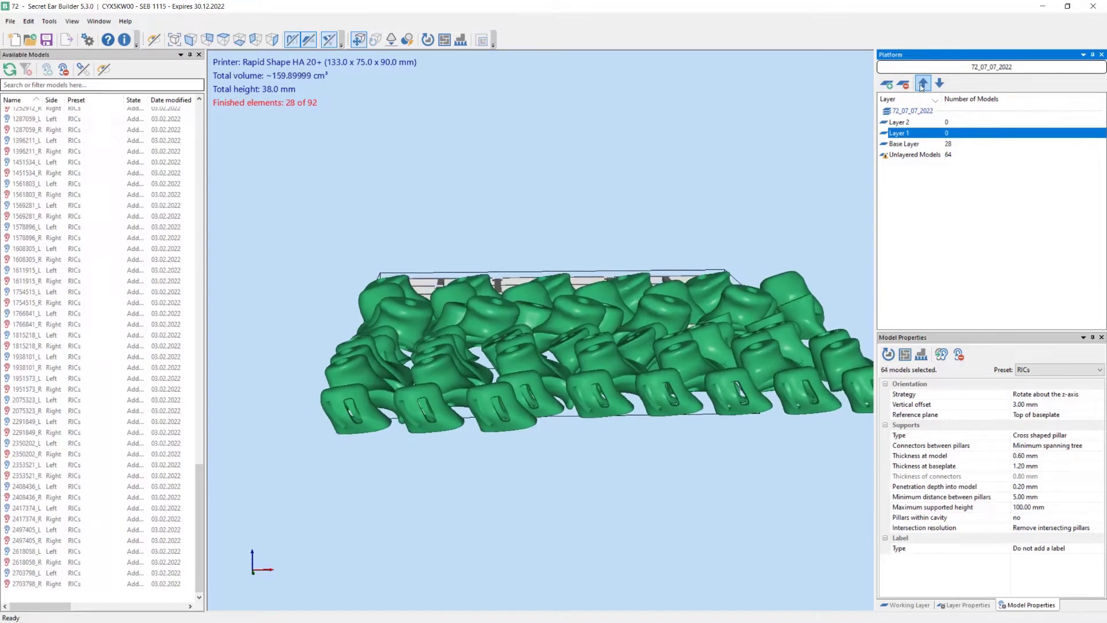
left_click(904, 355)
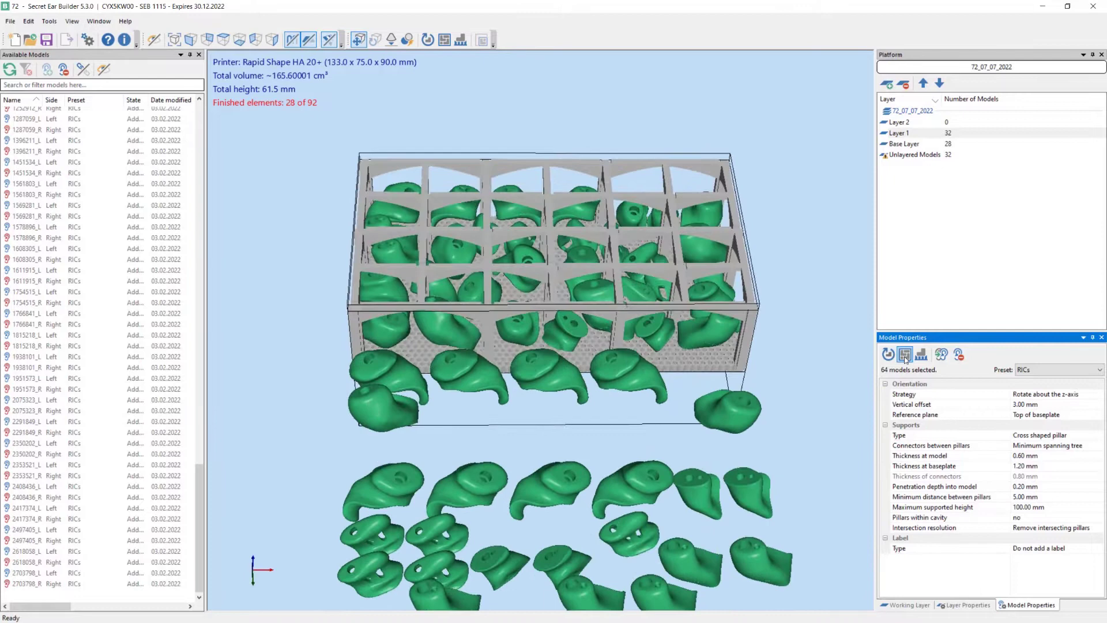
left_click(921, 356)
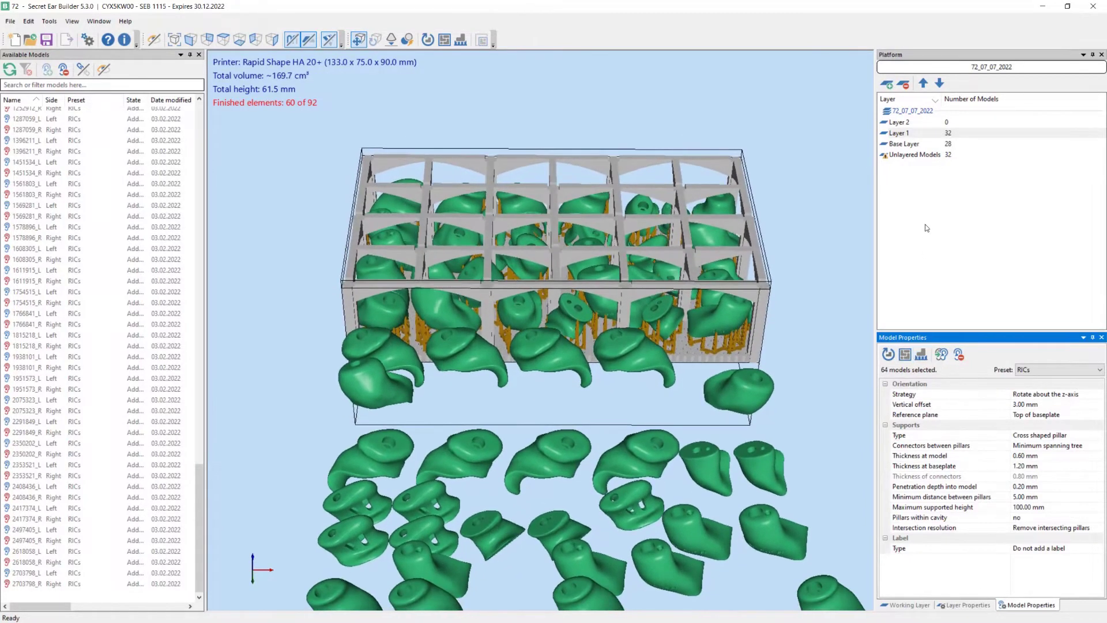
- Activate Layer 2, arrange the remaining unlayered models on it and generate their supports
left_click(925, 84)
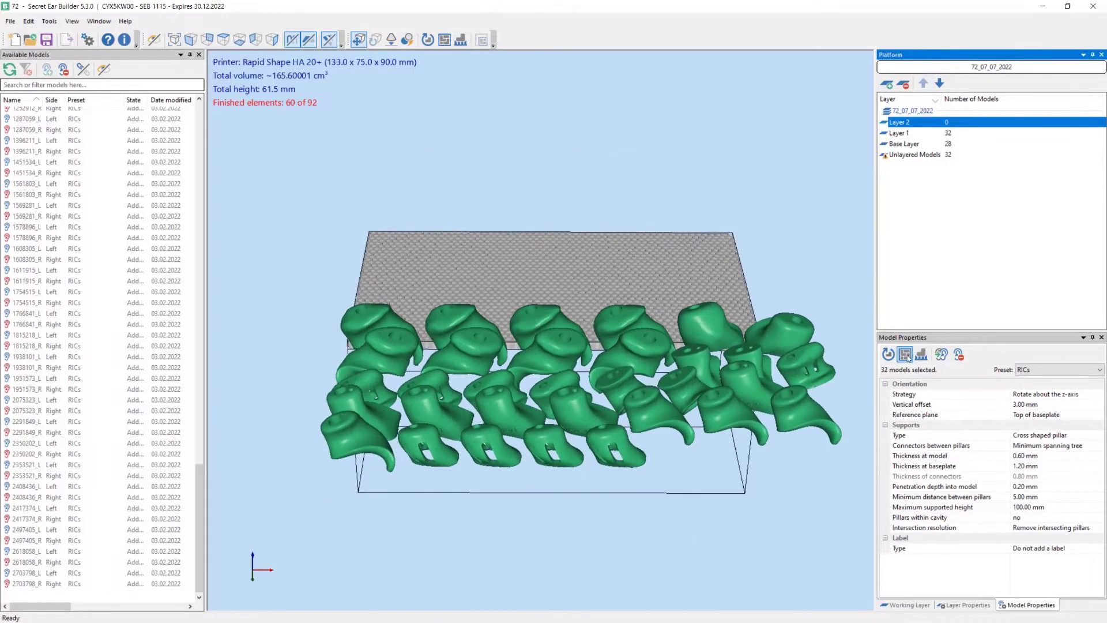
left_click(906, 356)
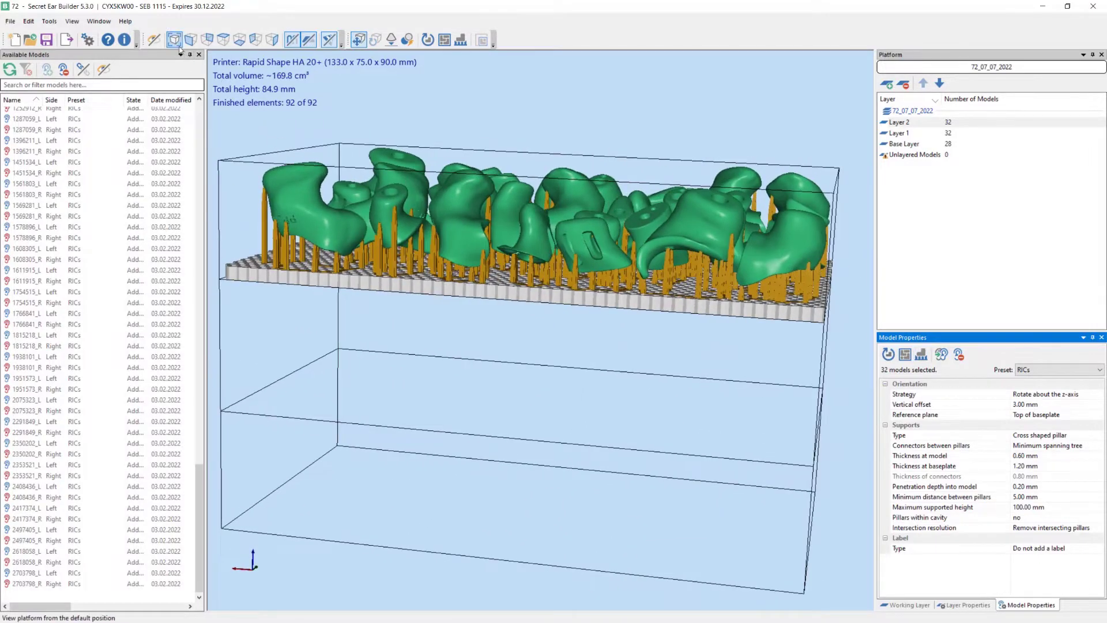
- Preview the complete platform and export it as 72_07_07_2022.stl with the PDF report 72_07_07_2022.pdf, saving the document as 72.seb
left_click(154, 40)
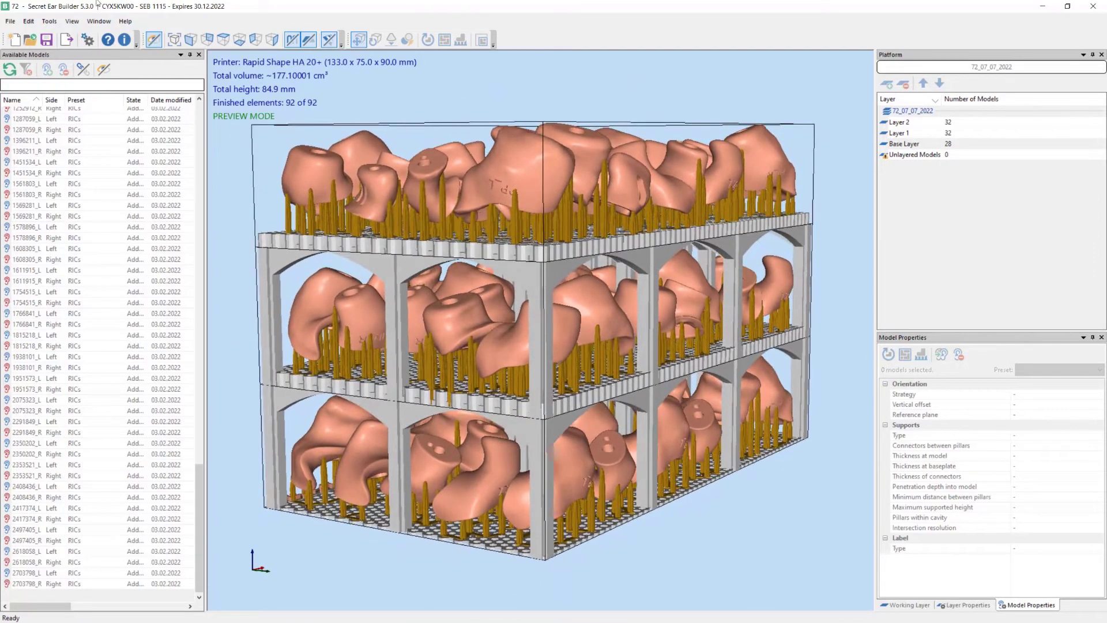
left_click(66, 40)
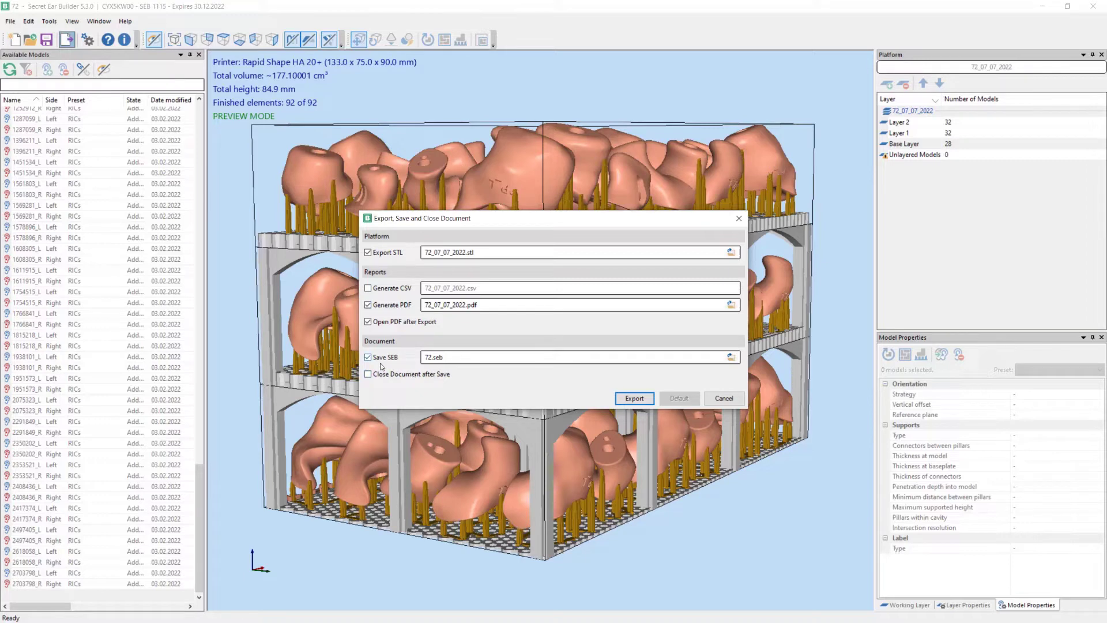
left_click(633, 399)
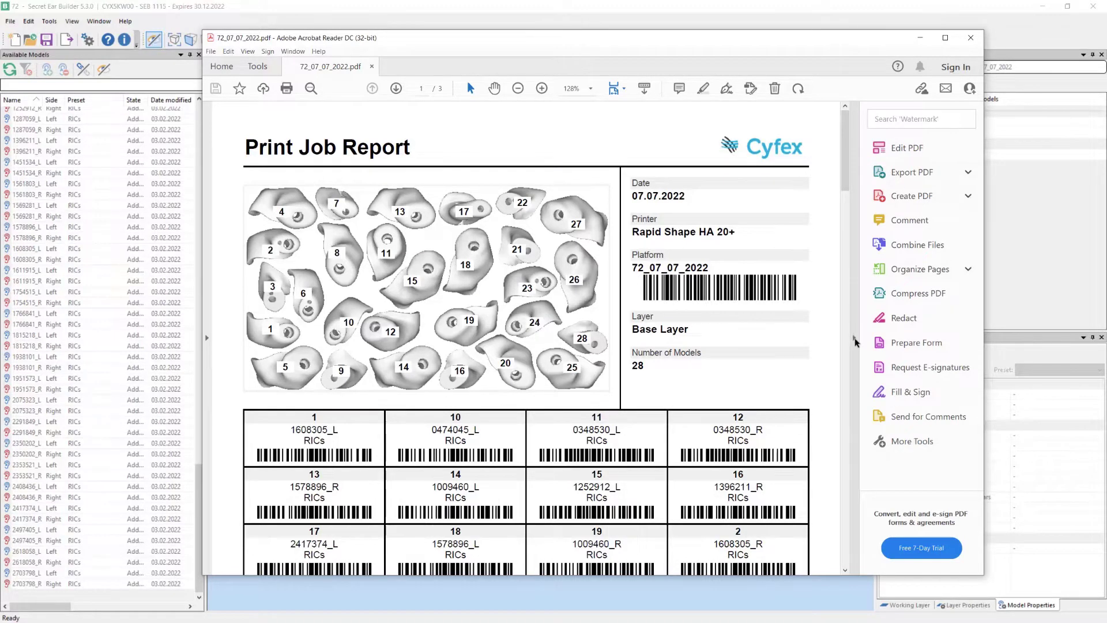
- Read through the exported print job report to its last page and close it
left_click(854, 339)
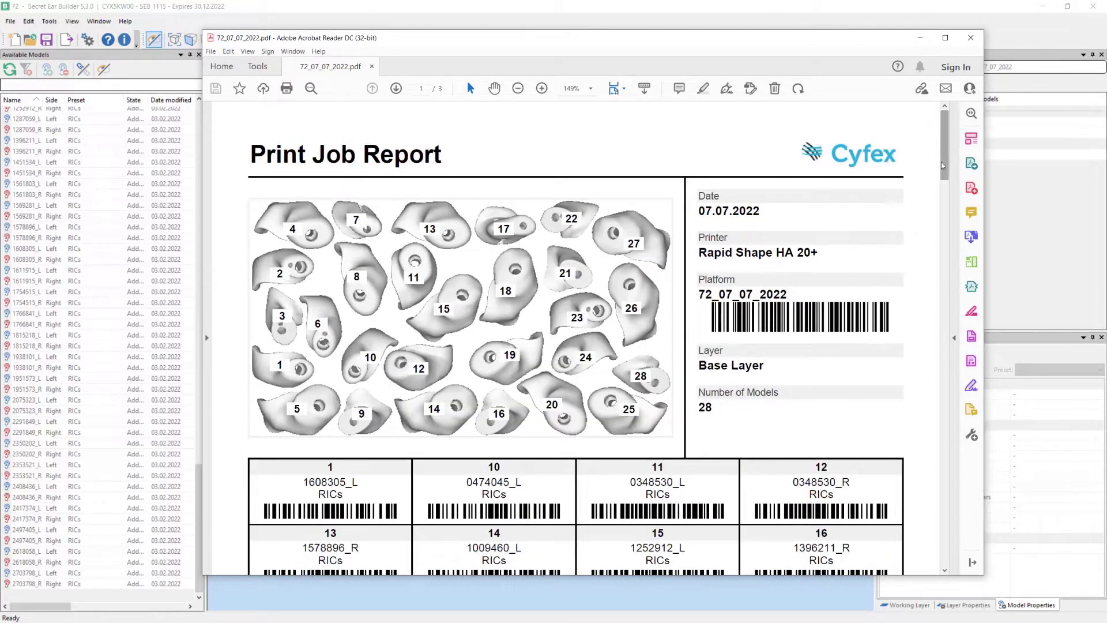
left_click_drag(945, 166, 998, 548)
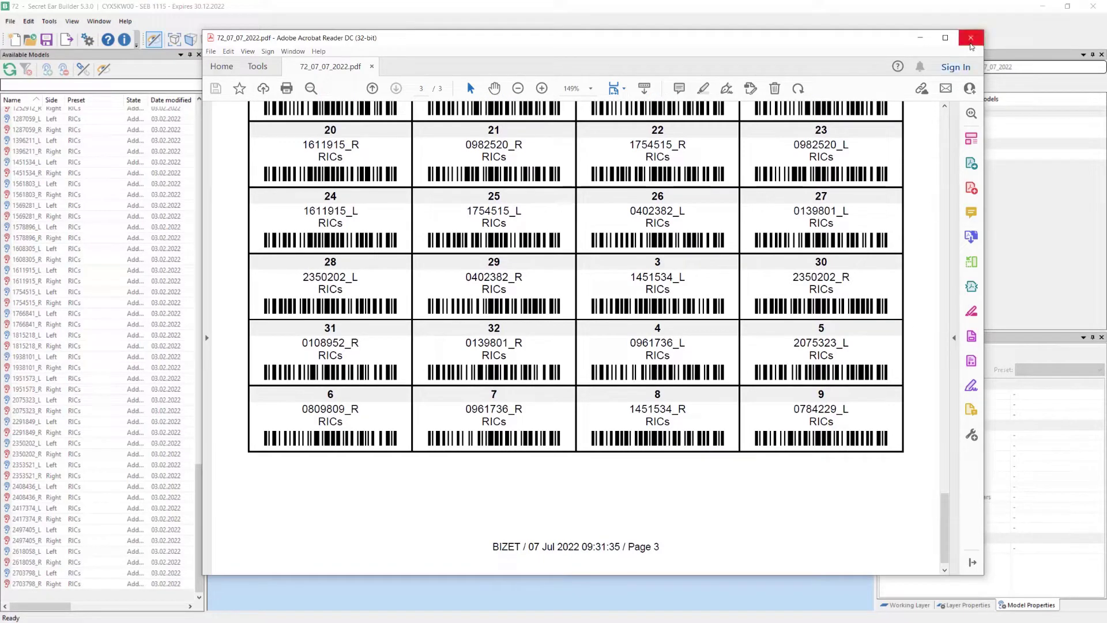
left_click(970, 40)
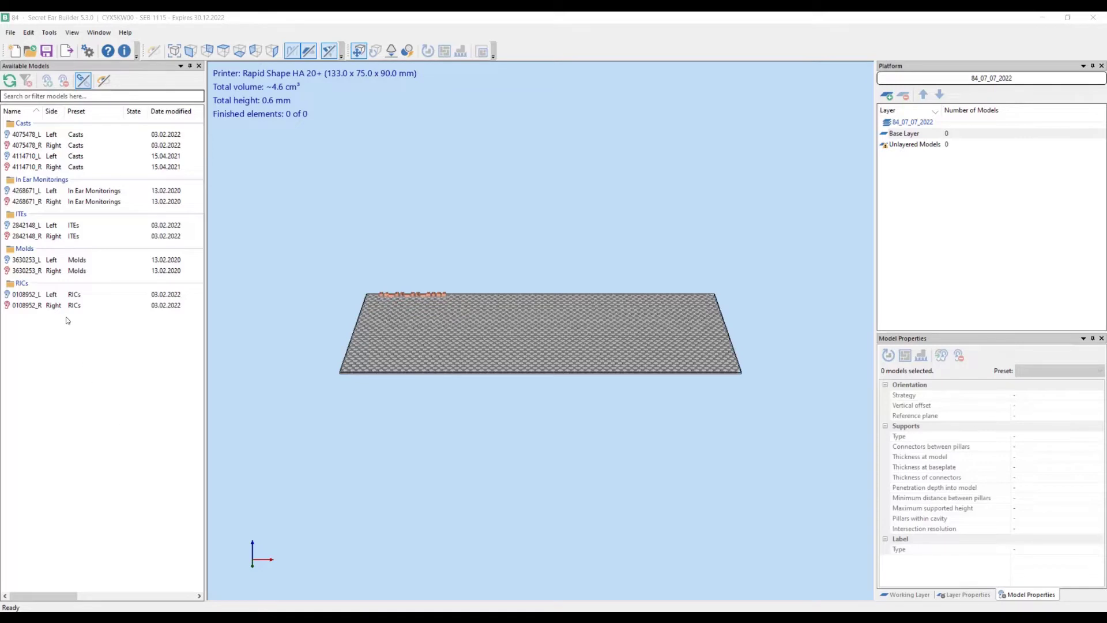
- Review the configured printers in the preferences and the templates offered for a new printer, leaving without creating one
left_click(88, 52)
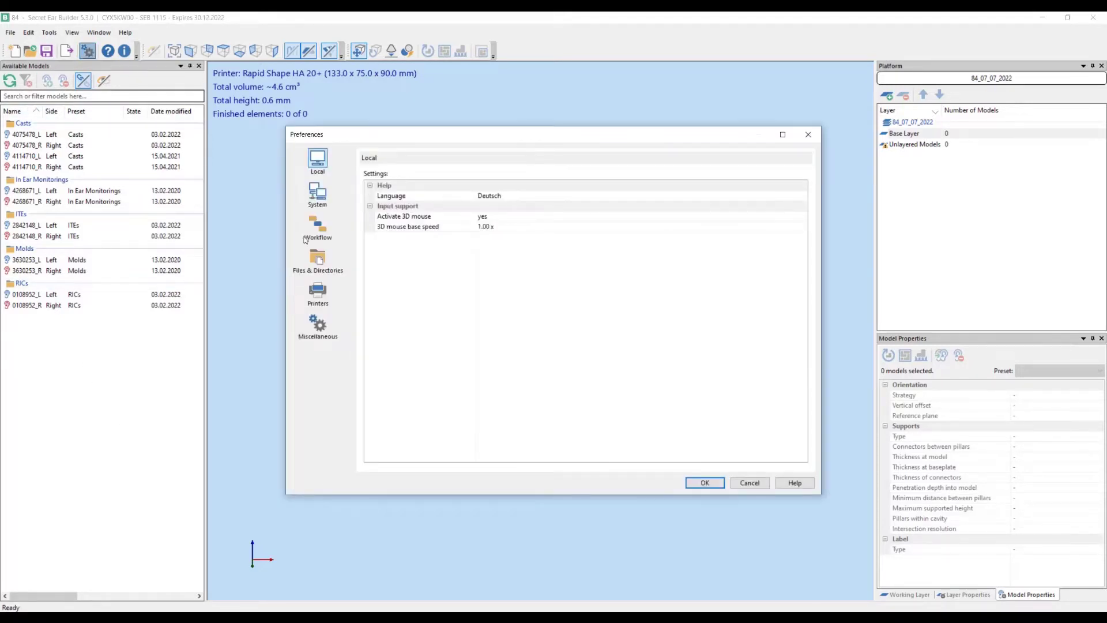
left_click(323, 293)
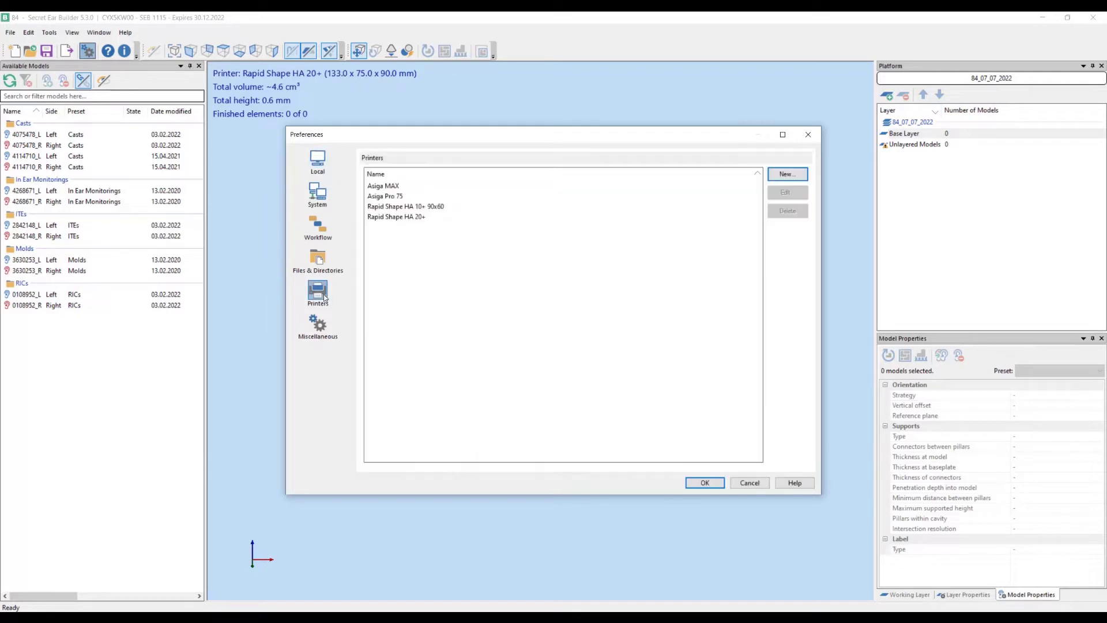
left_click(406, 218)
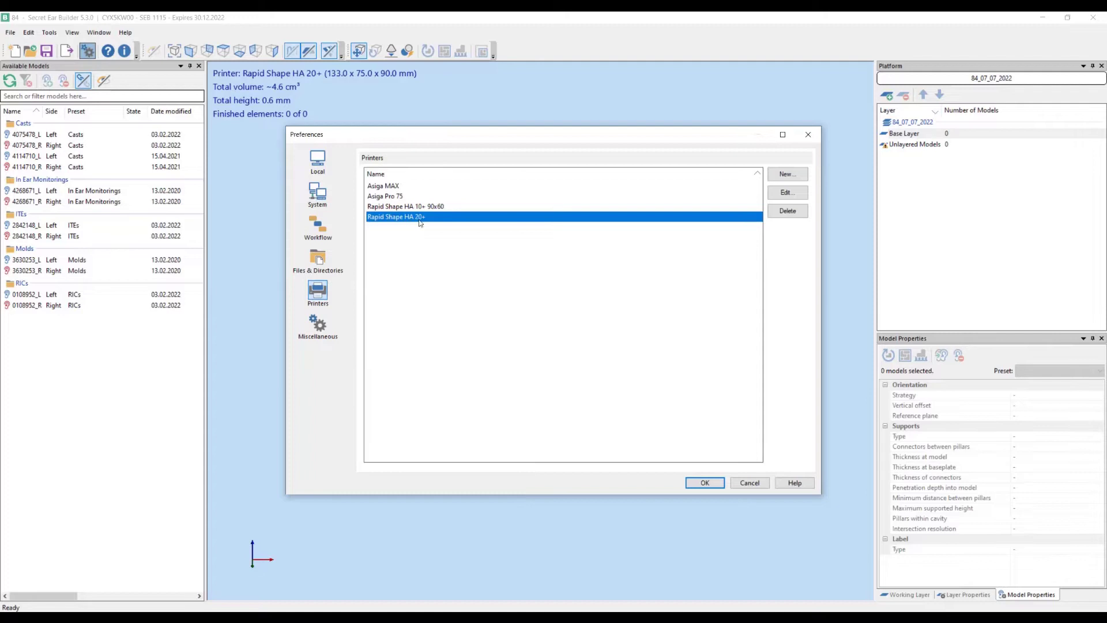
left_click(787, 174)
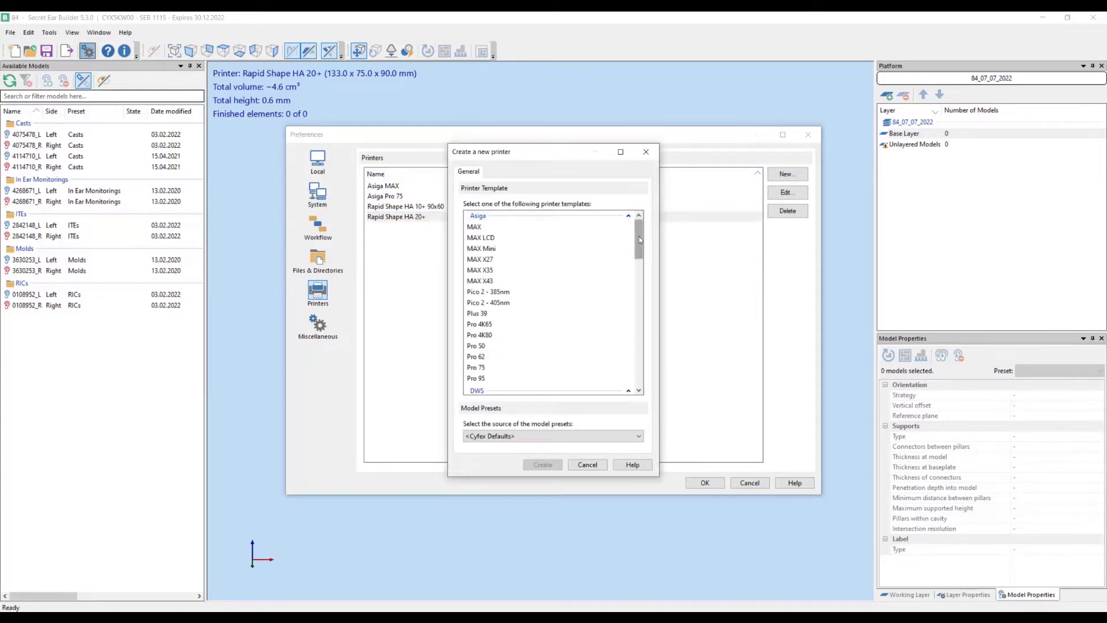
left_click_drag(638, 237, 632, 375)
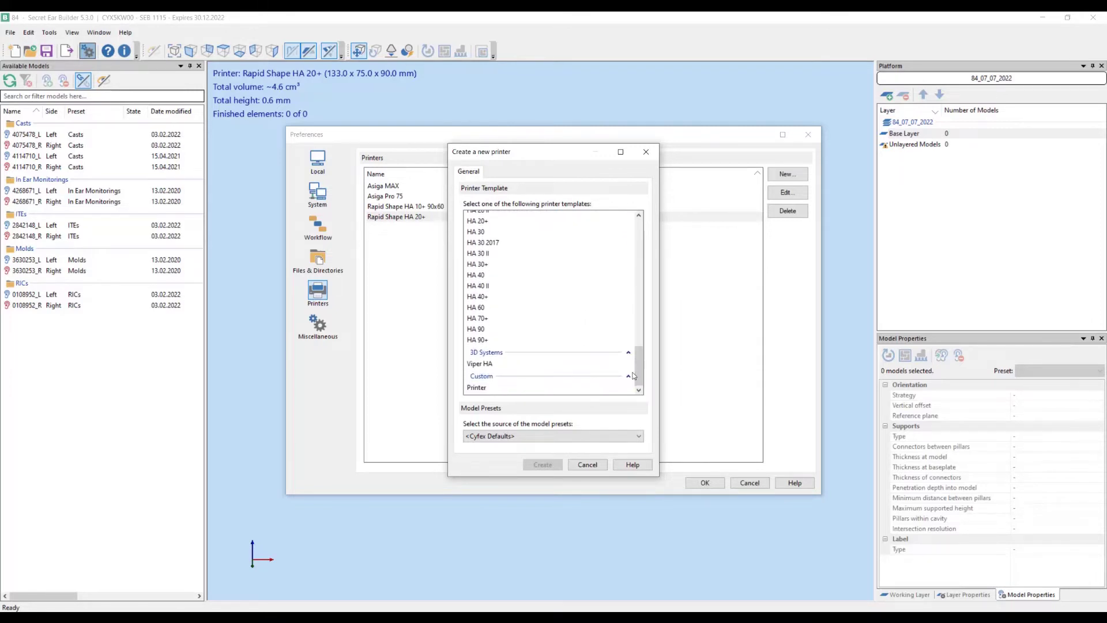
left_click(591, 467)
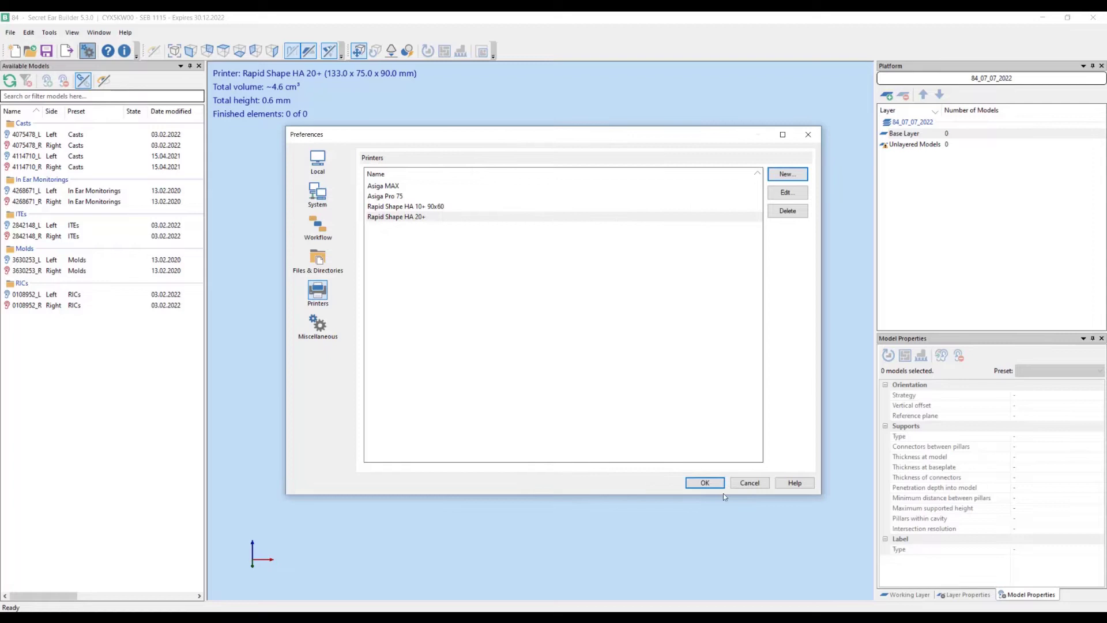
left_click(751, 484)
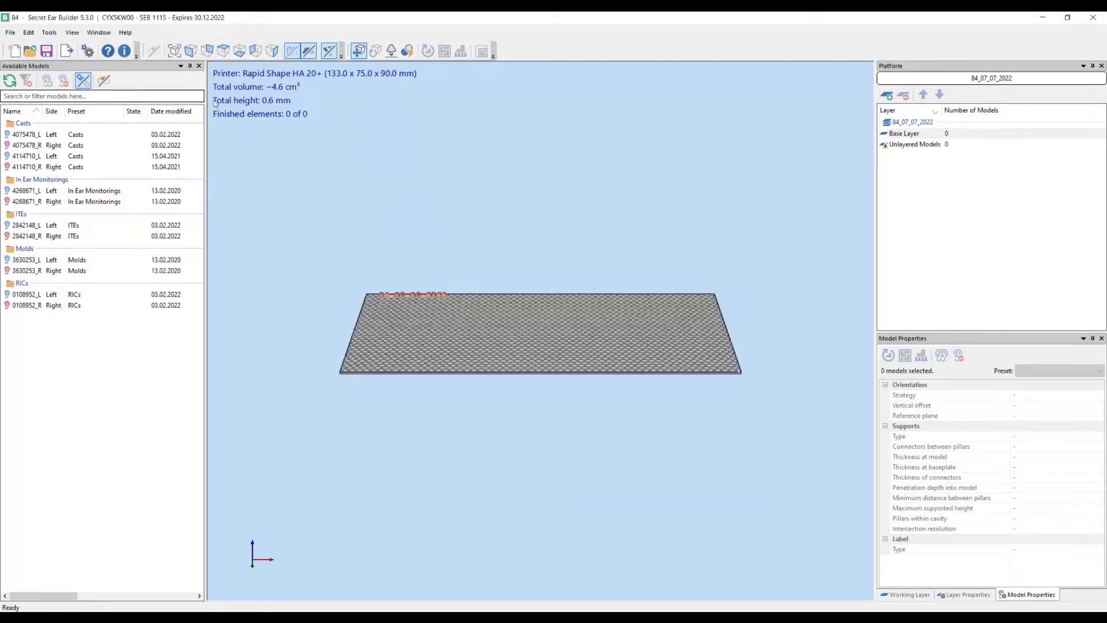
- Create a new platform named 85_07_07_2022 for the Rapid Shape HA 20+ printer
left_click(8, 34)
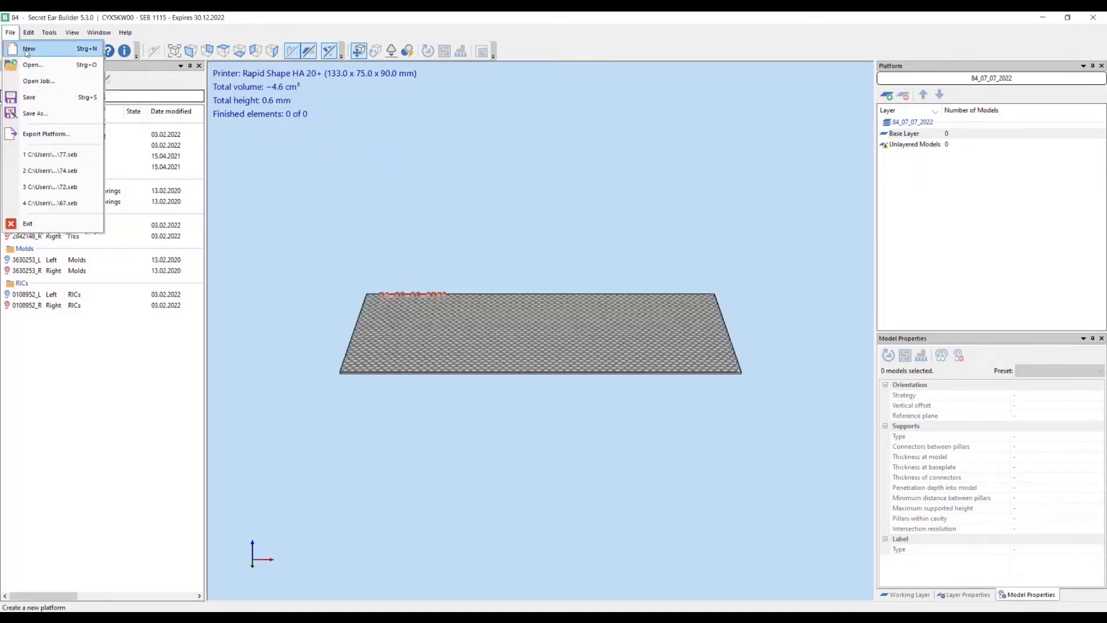
left_click(24, 45)
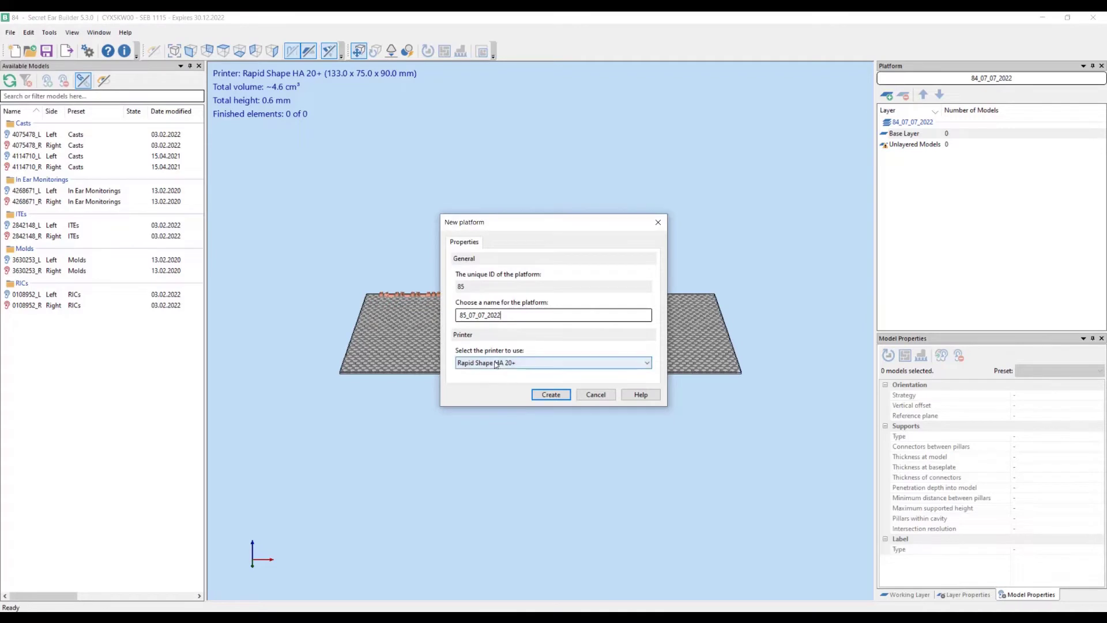
left_click(554, 394)
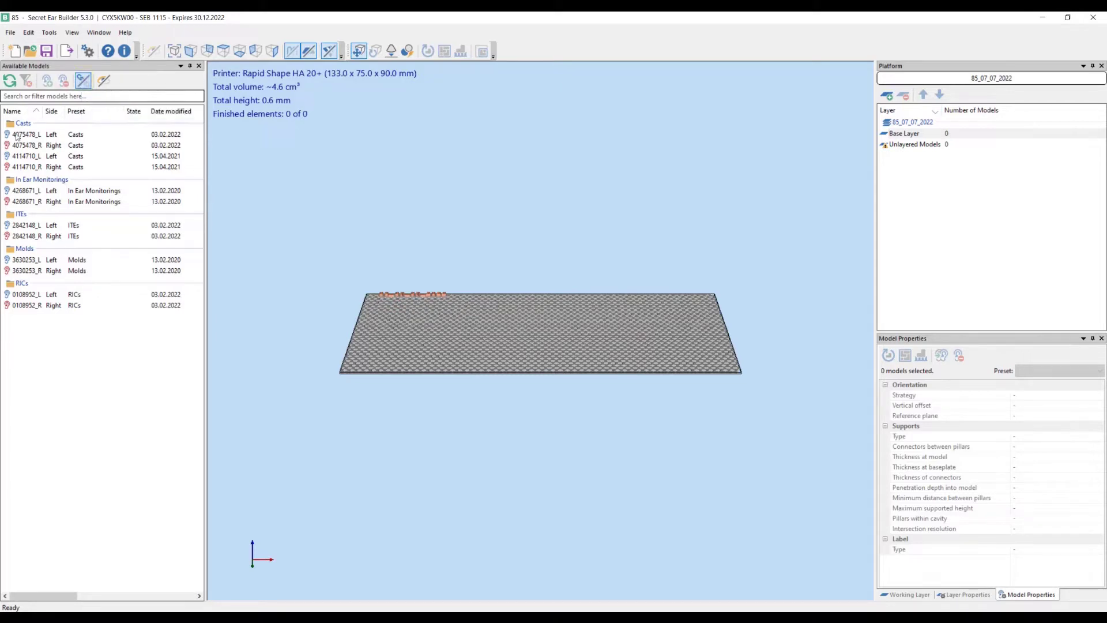
- Add all twelve available models, from the casts through the RICs, to the platform's Base Layer
left_click_drag(18, 138, 18, 143)
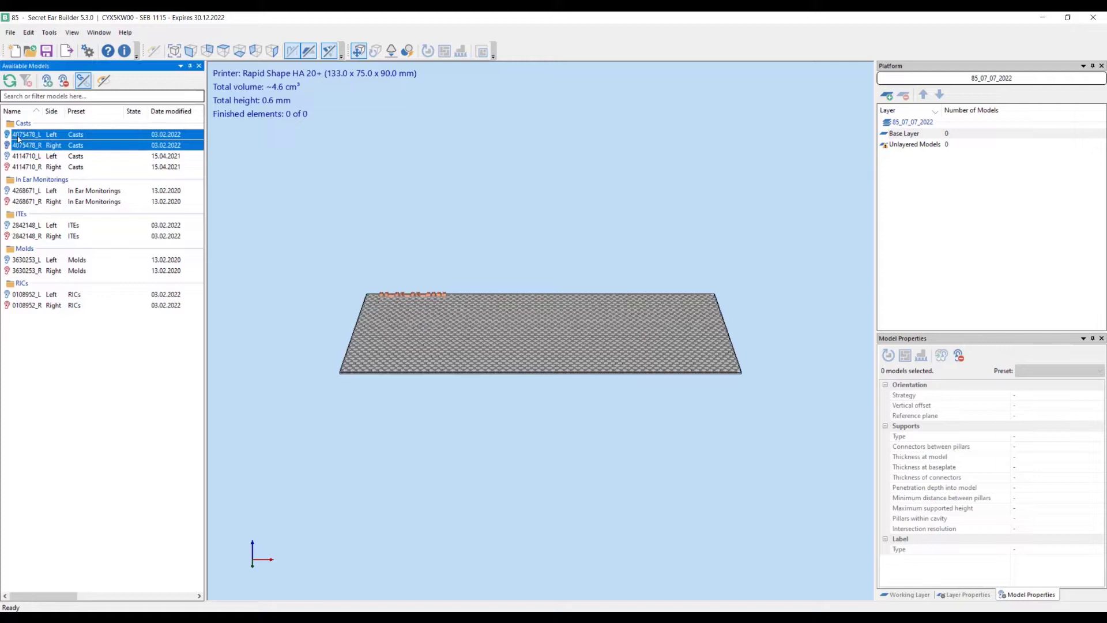
left_click(61, 309, "shift")
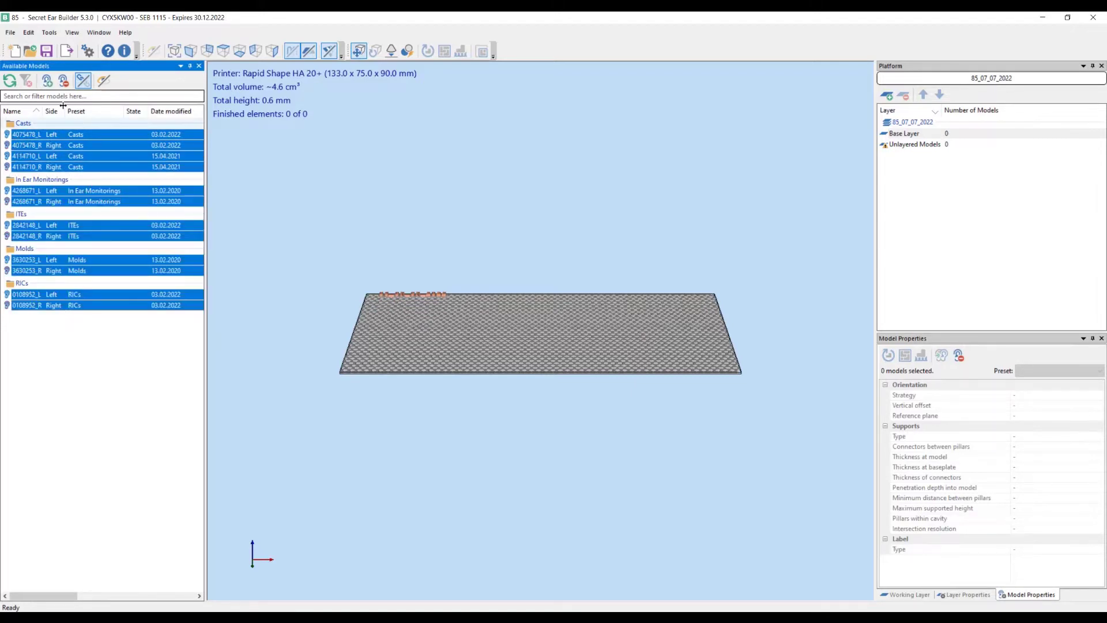
left_click(46, 80)
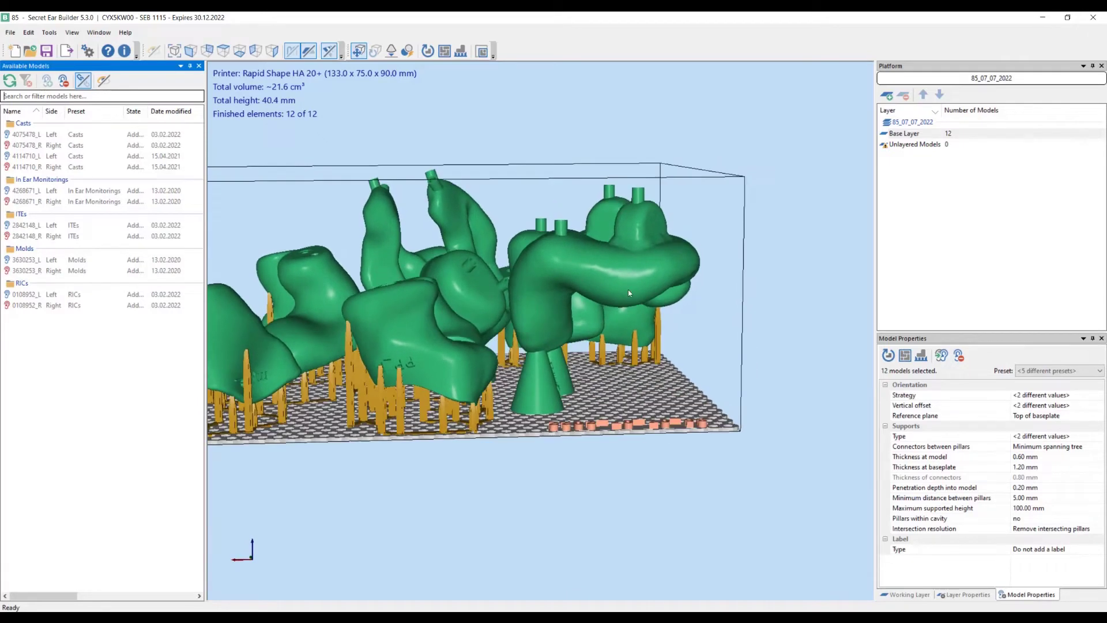
- Generate Cross shaped pillar supports for the cast pair dated 15.04.2021 and trim the baseplate to the area the models occupy
left_click(585, 353)
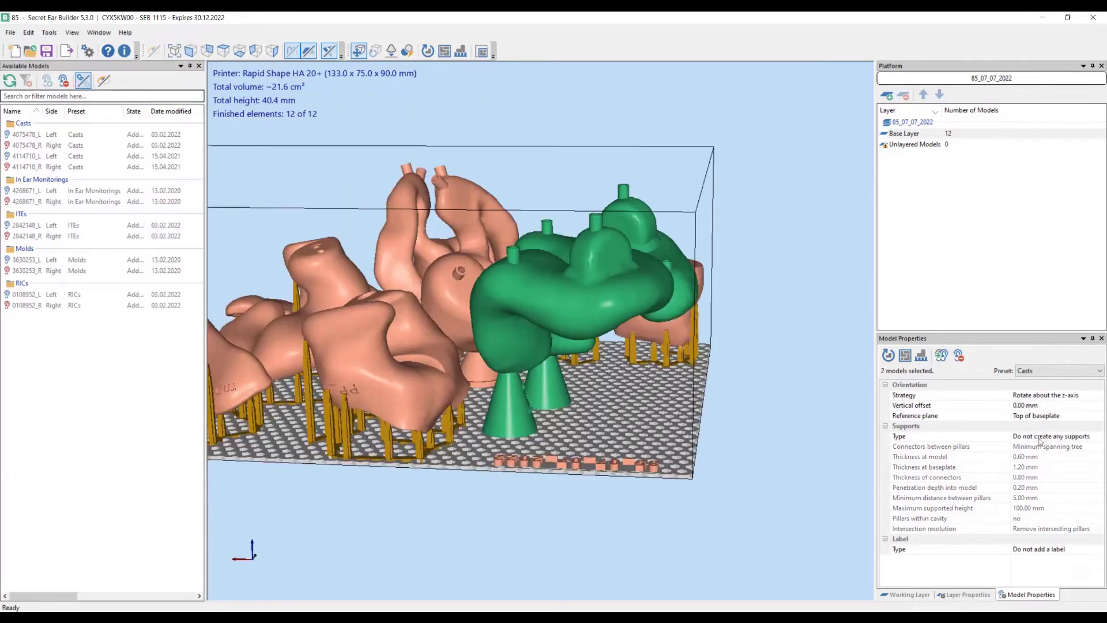
left_click(1093, 438)
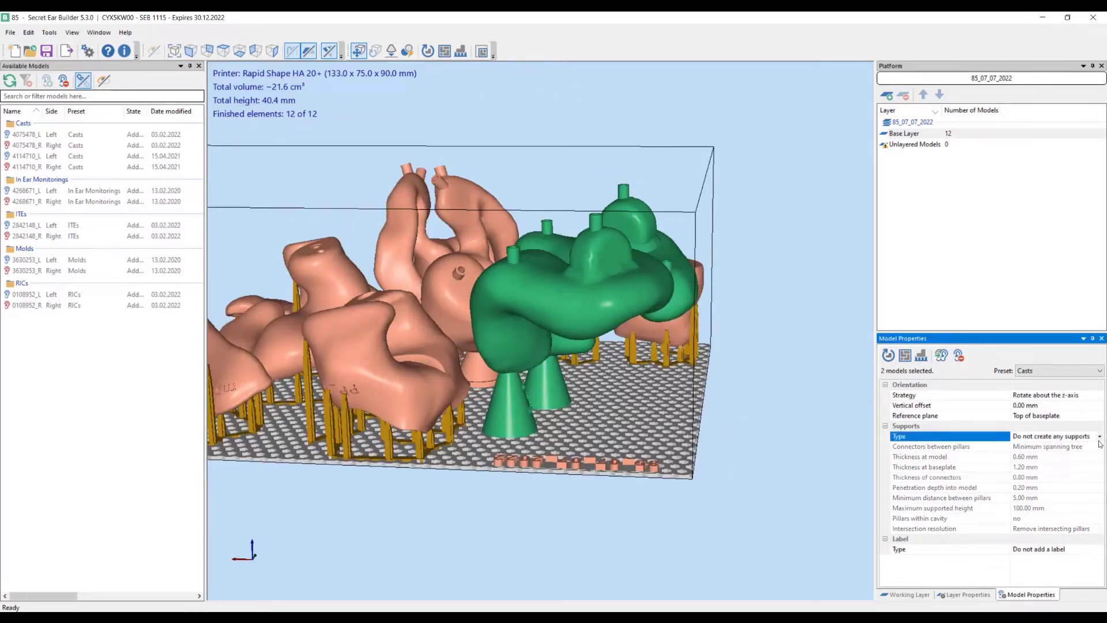
left_click(1100, 437)
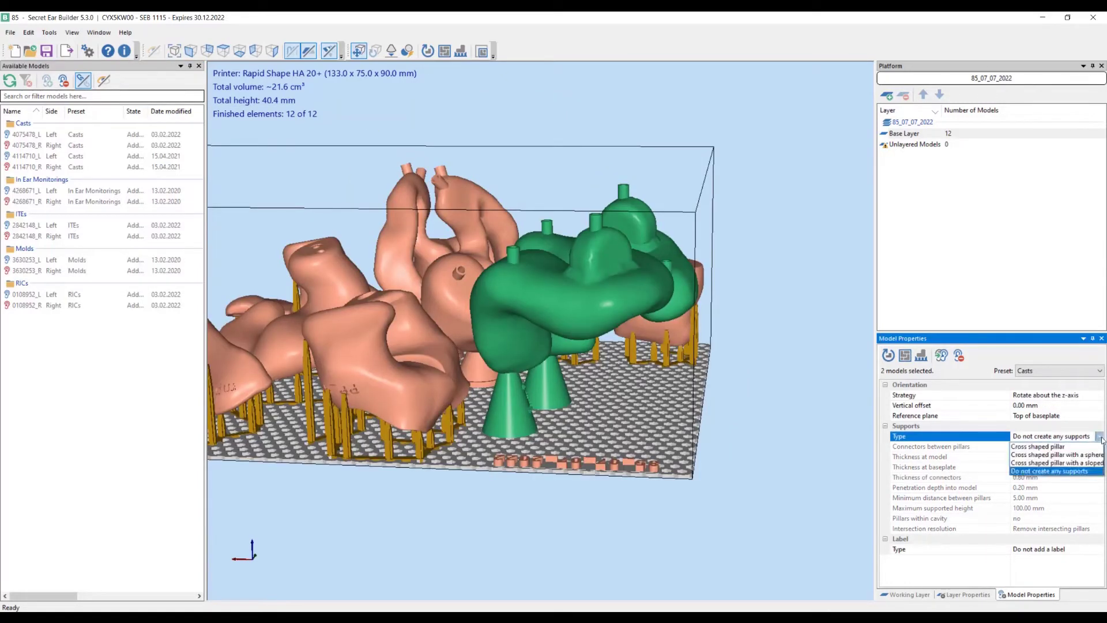
left_click(1063, 446)
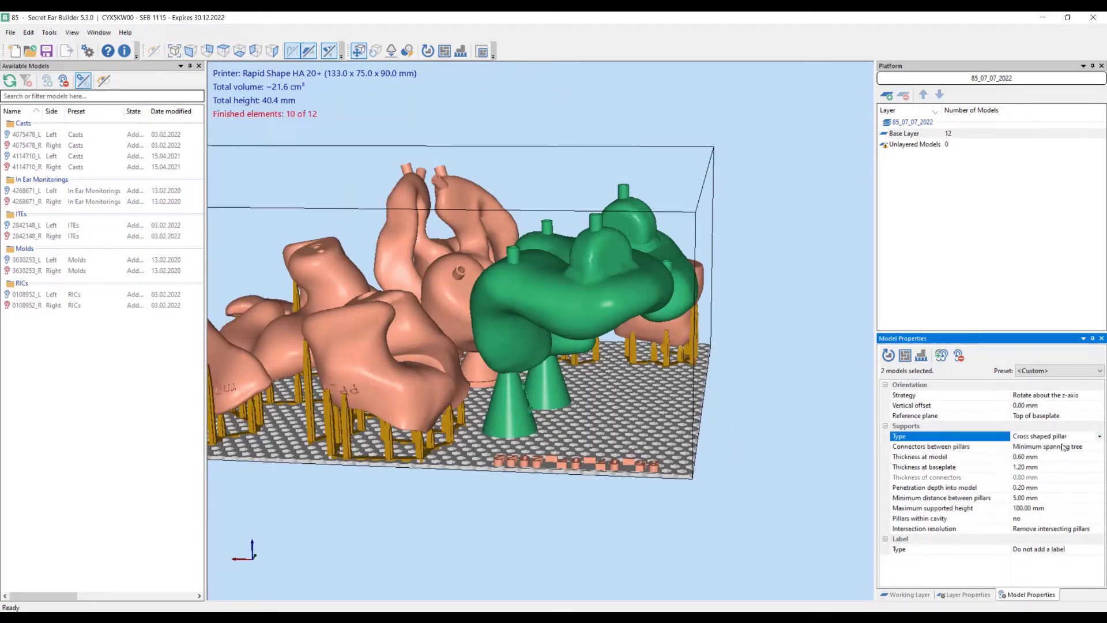
left_click(921, 356)
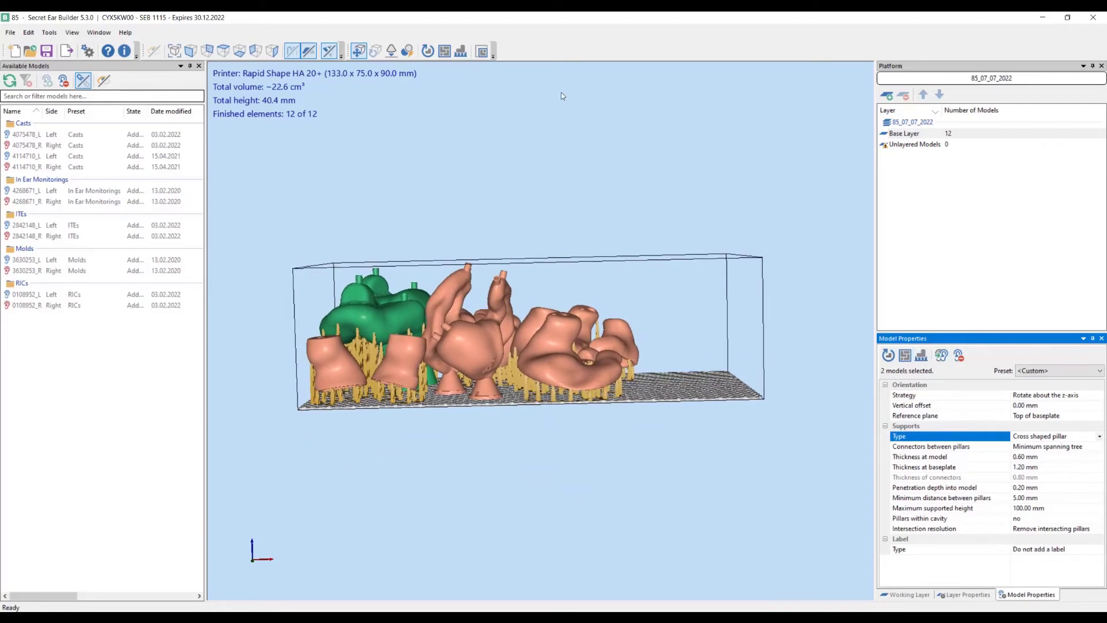
left_click(482, 52)
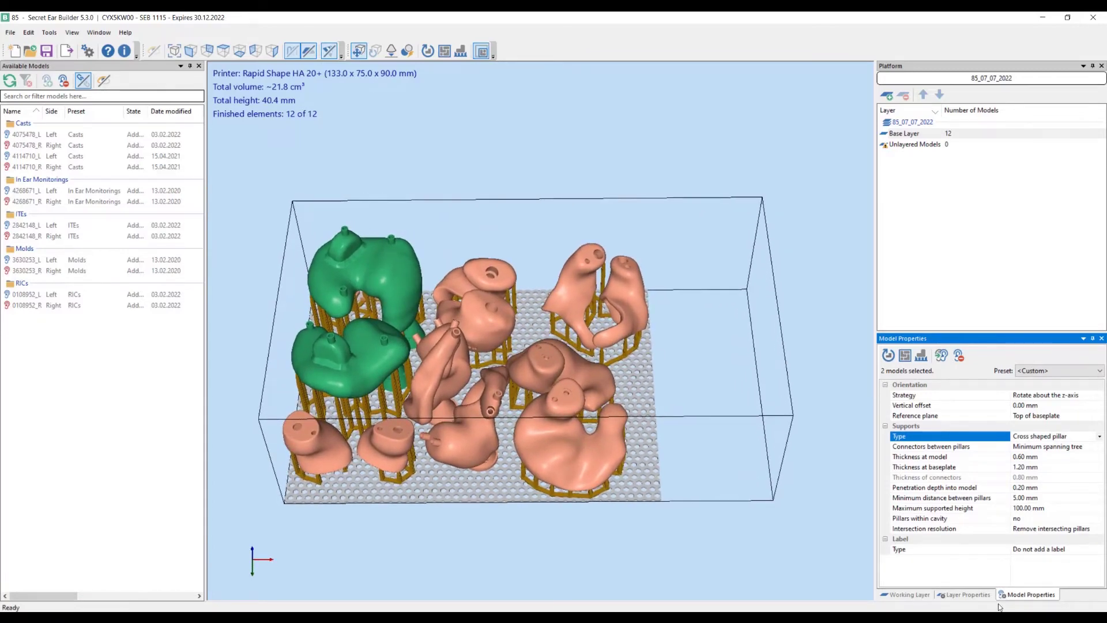
- Check the presets and states of the Base Layer models and the full State entries of the available models
left_click(919, 598)
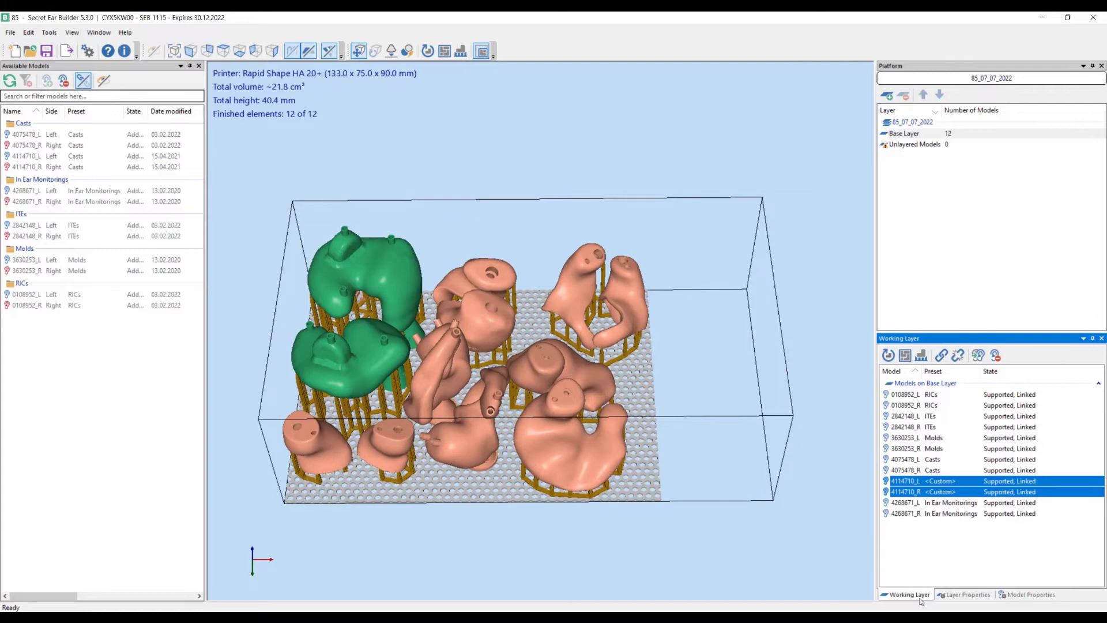
left_click(935, 482, "ctrl")
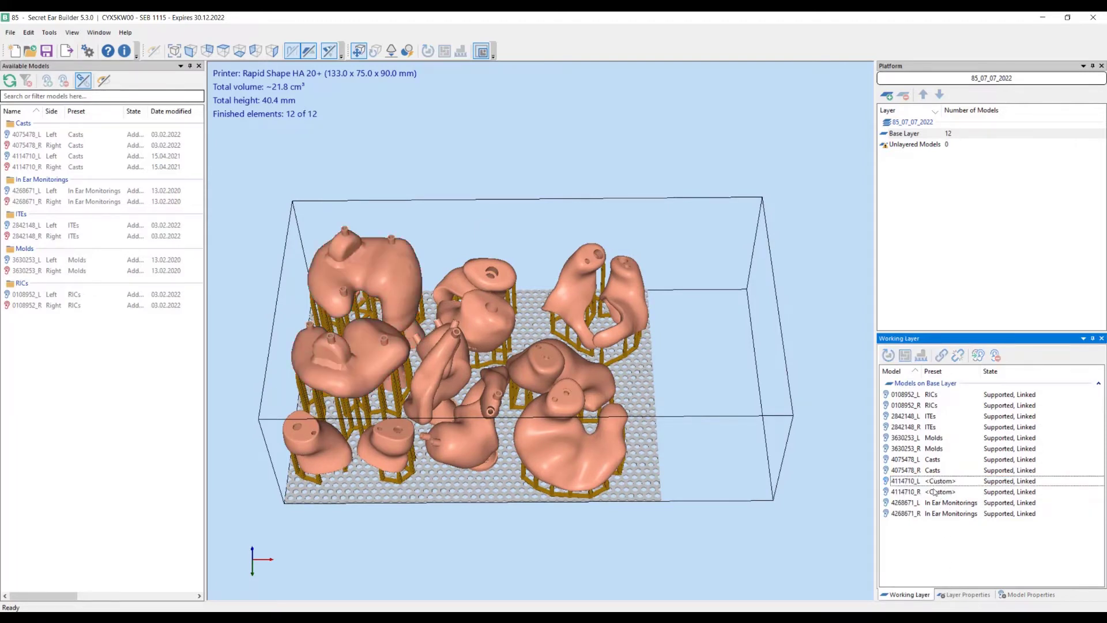
left_click(928, 395)
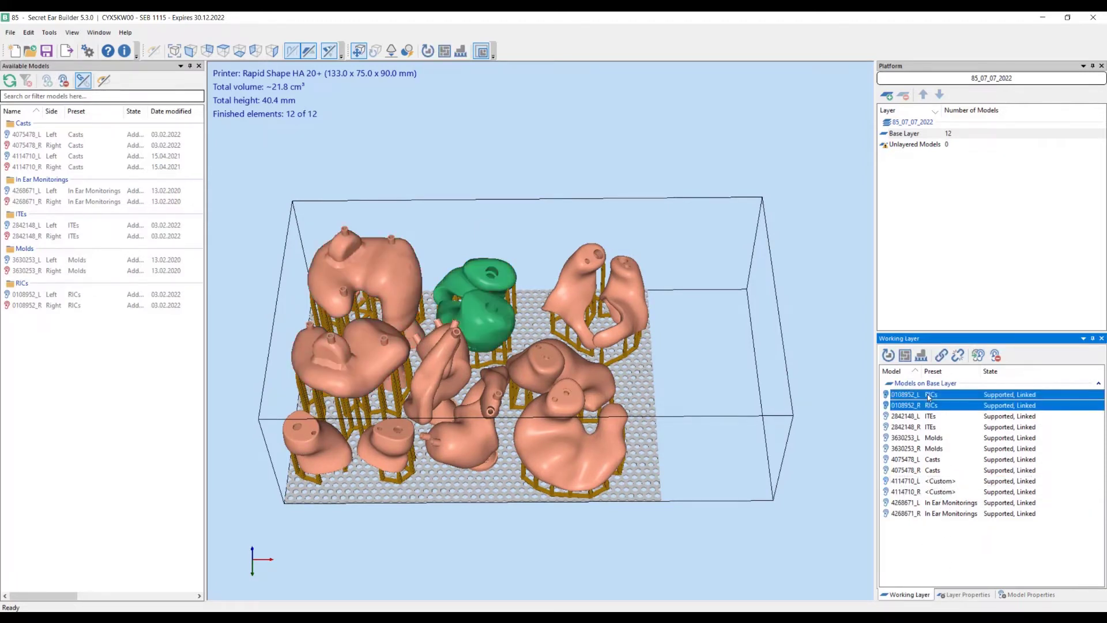
left_click(941, 485)
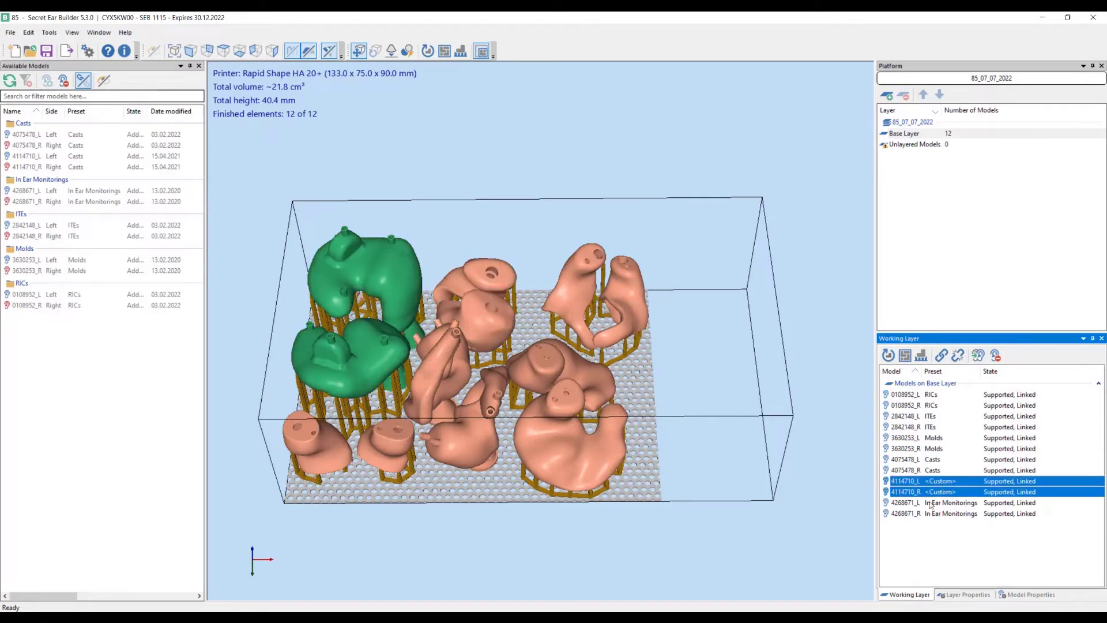
left_click_drag(149, 111, 156, 112)
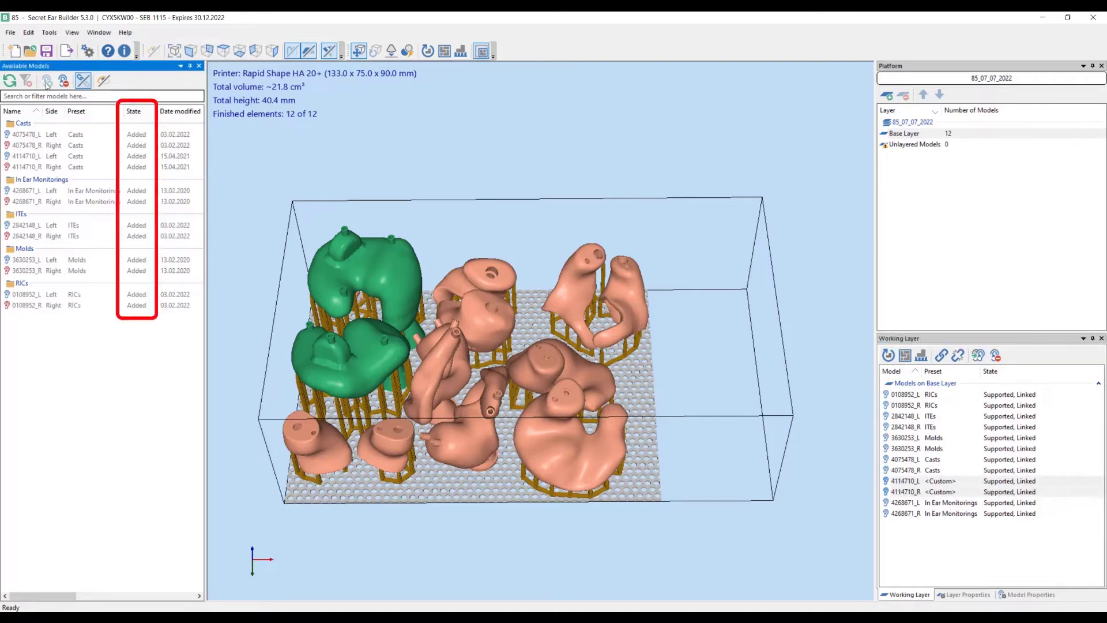
- Export the platform as 85_07_07_2022.stl with the PDF report 85_07_07_2022.pdf, saving the document as 85.seb
left_click(68, 52)
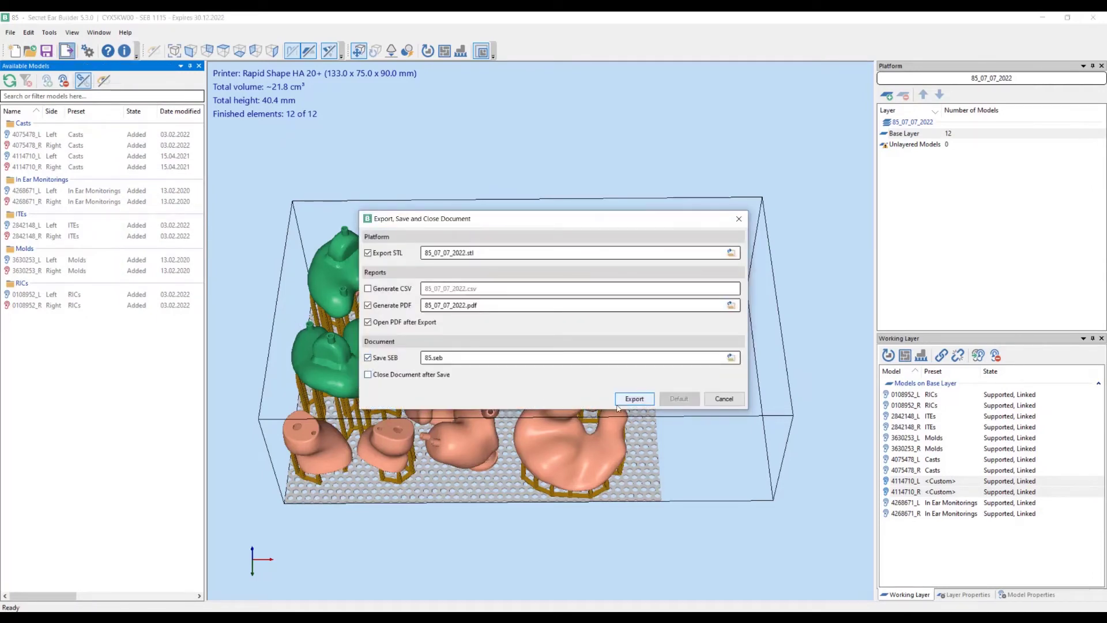
left_click(634, 400)
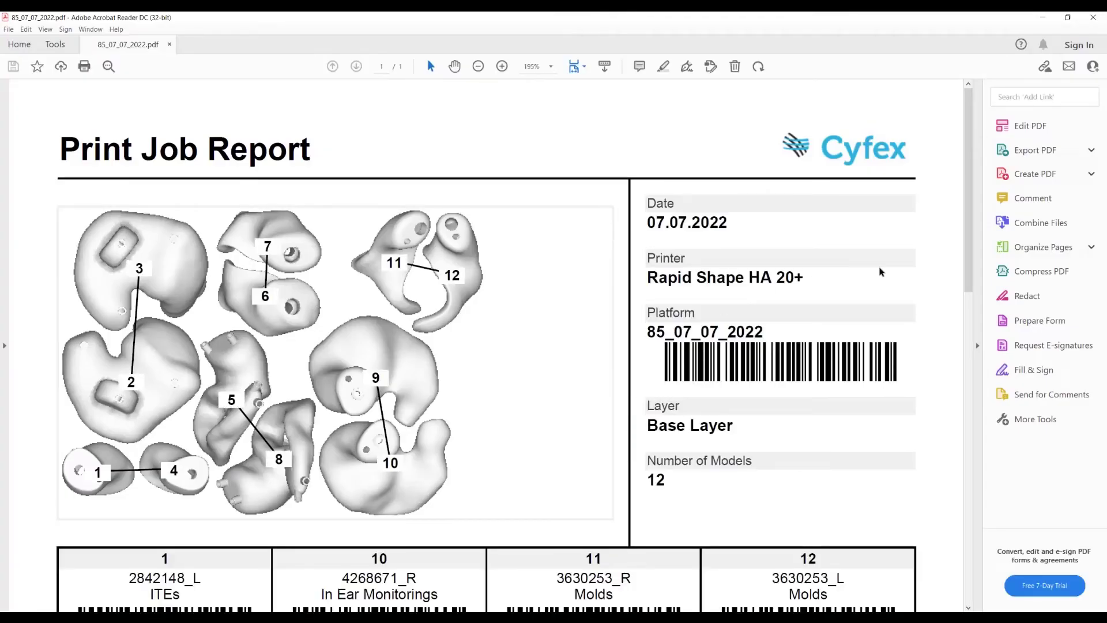
- Read the print job report at 125% zoom and inspect 85_07_07_2022.stl from several angles in File Explorer's Platforming Output folder
left_click(482, 70)
left_click(482, 70)
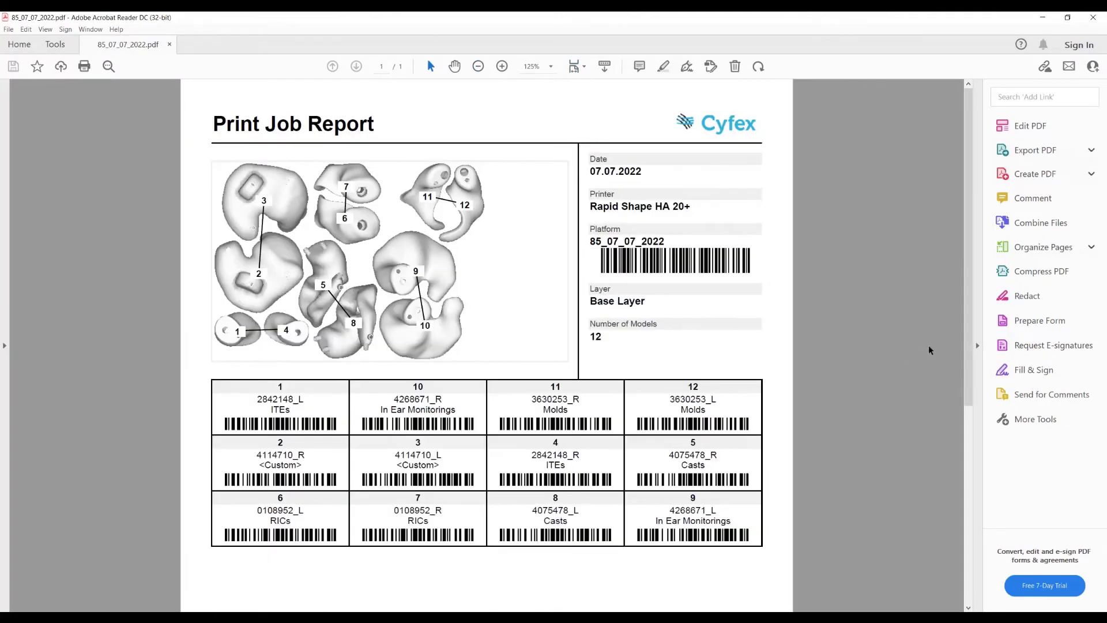
left_click(977, 345)
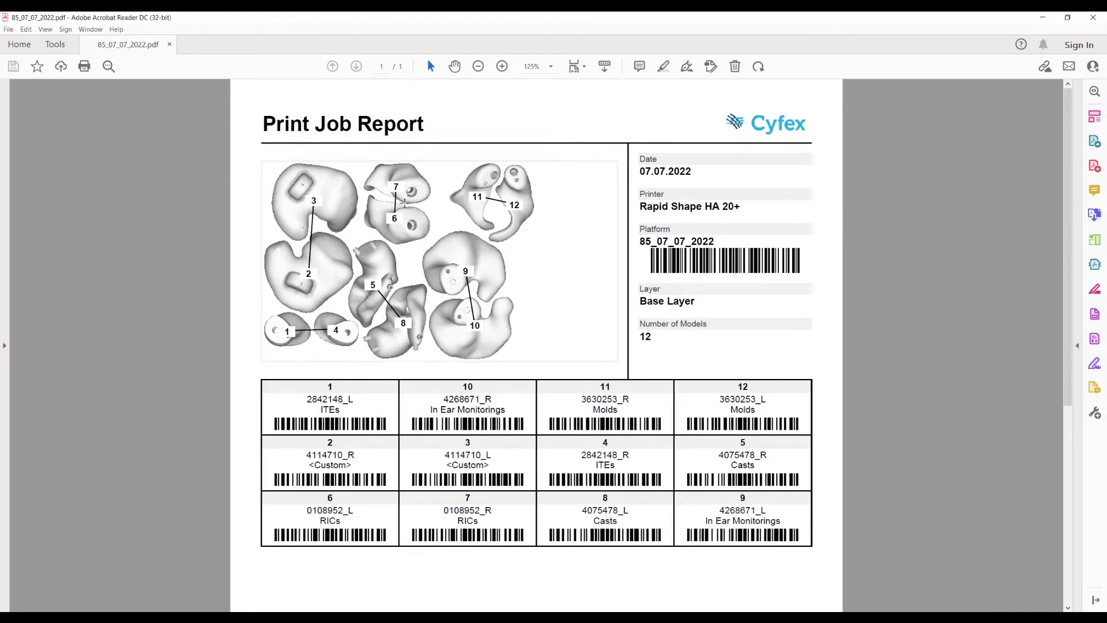
scroll(506, 201, "down", 3)
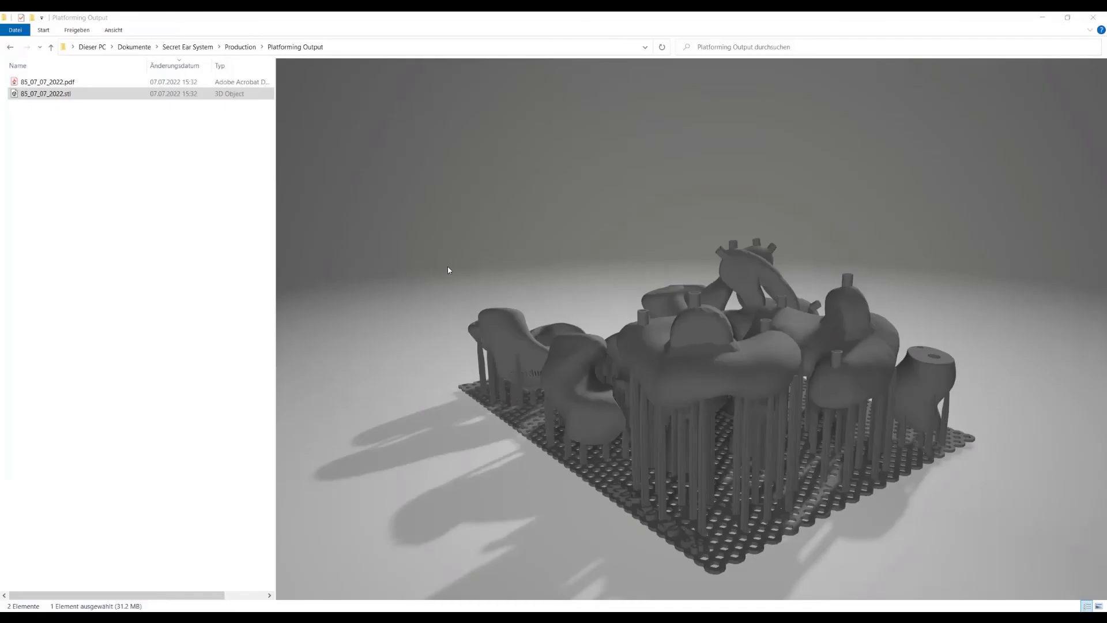
left_click(447, 266)
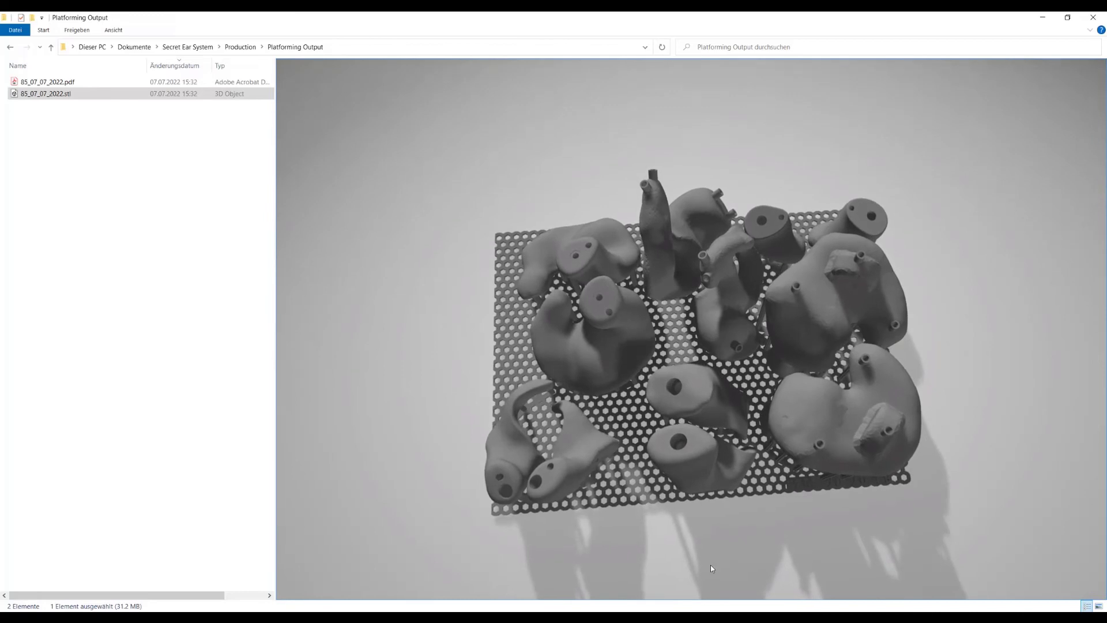